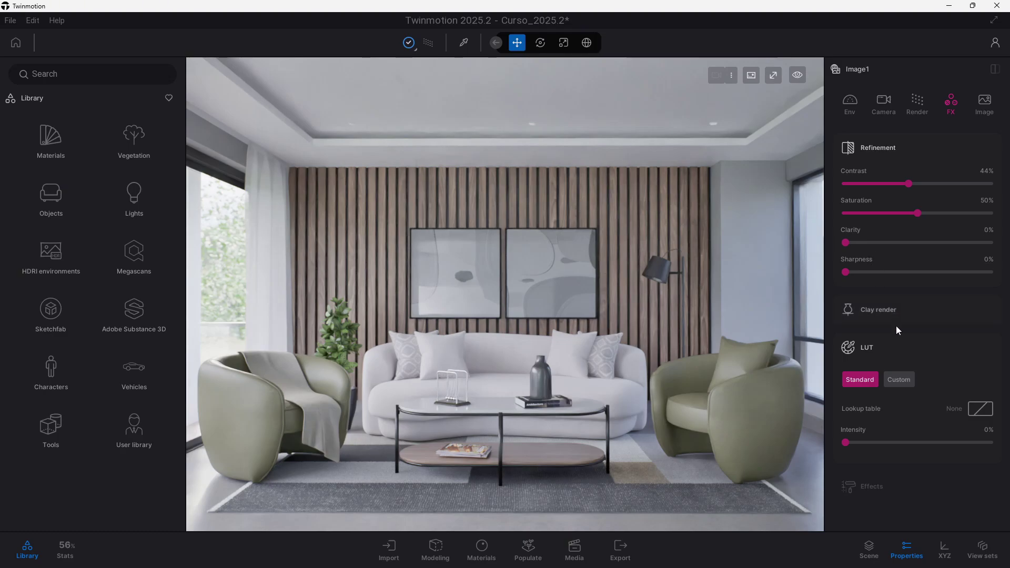
Look through the standard lookup tables offered for the LUT effect
click(915, 347)
click(915, 348)
click(892, 347)
click(873, 348)
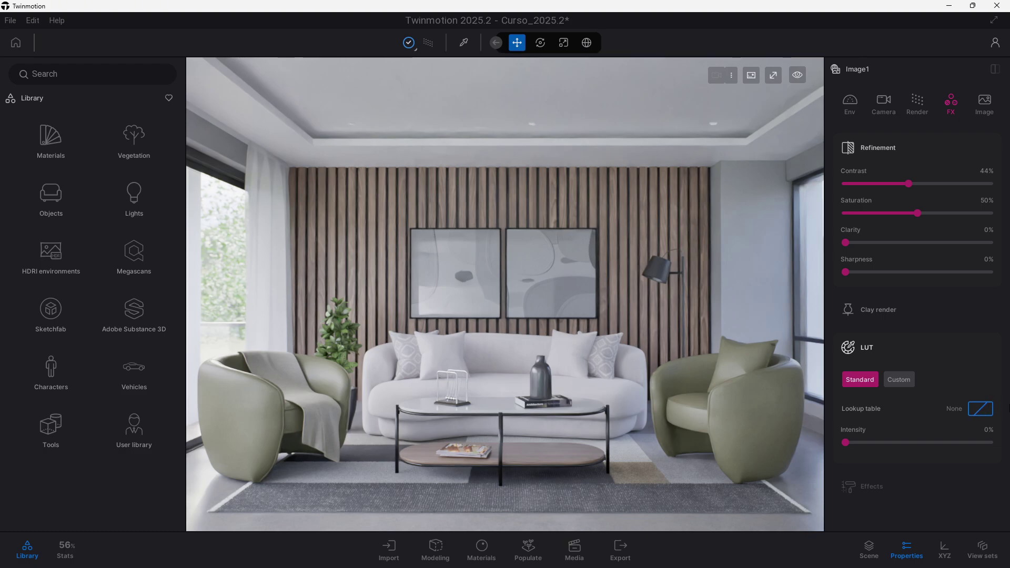
click(982, 409)
scroll(962, 258, down, 5)
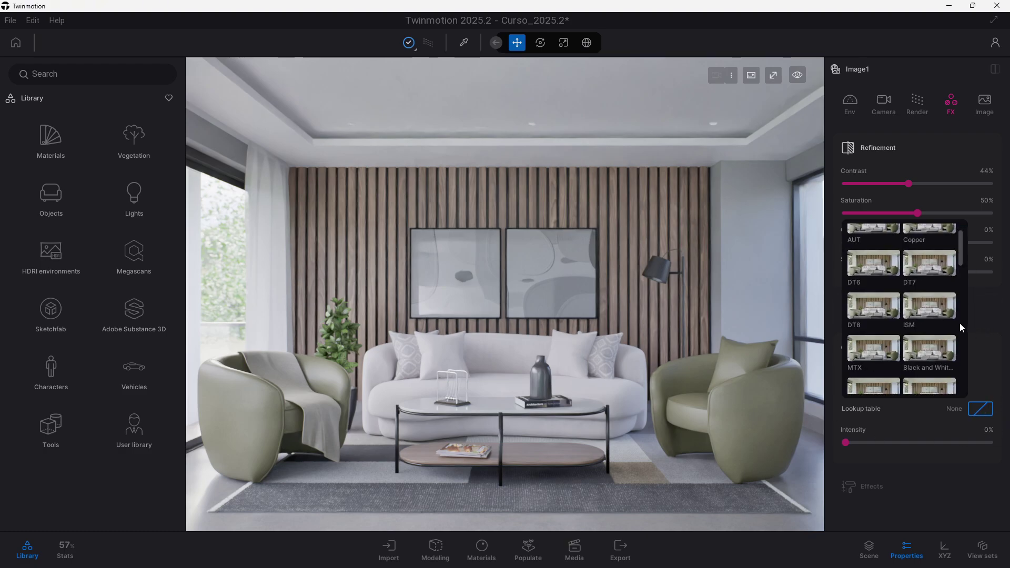
click(939, 477)
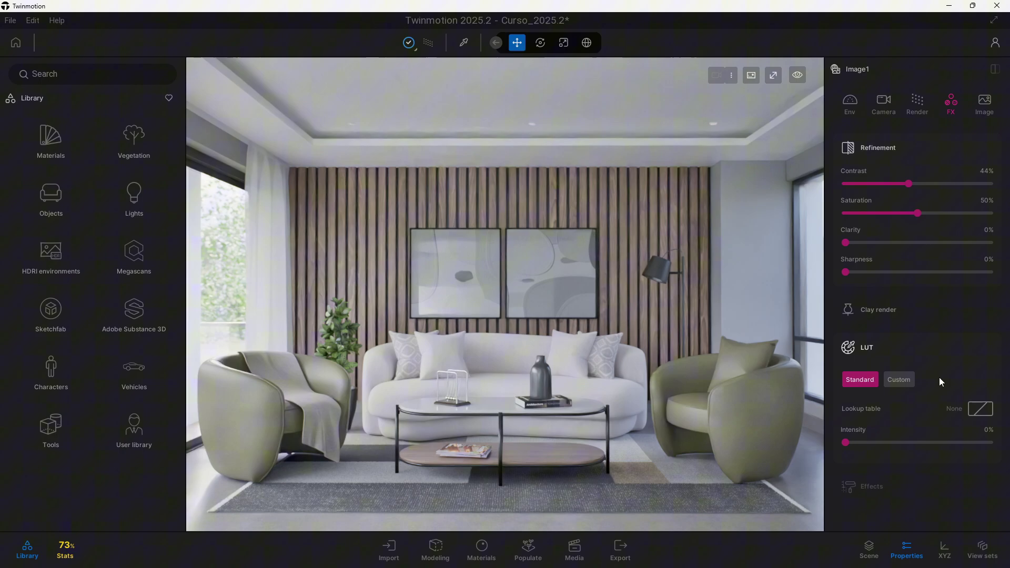
Check the custom LUT option, return to standard and apply the Anso lookup table at 100% intensity
click(901, 380)
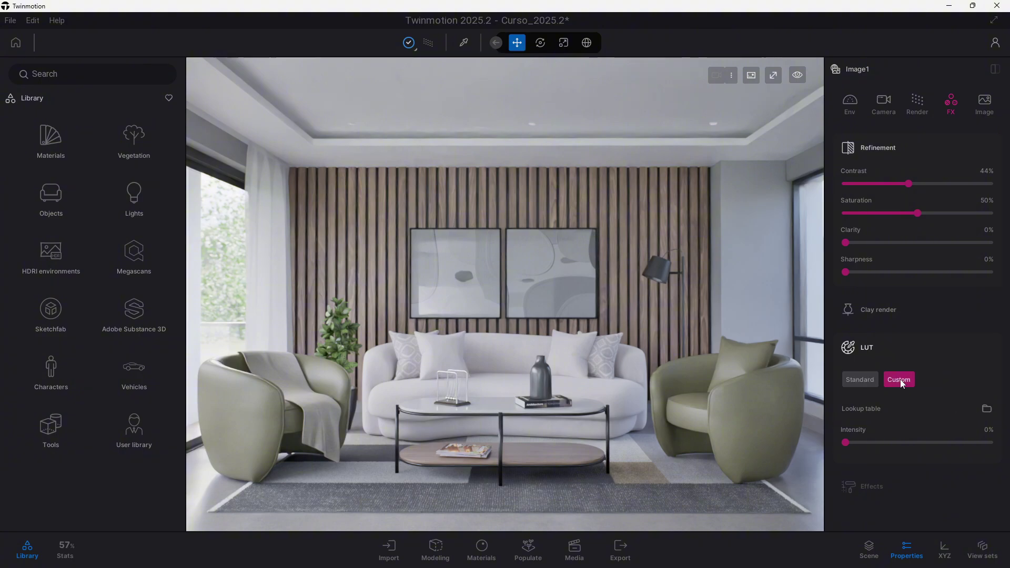
click(867, 375)
click(983, 411)
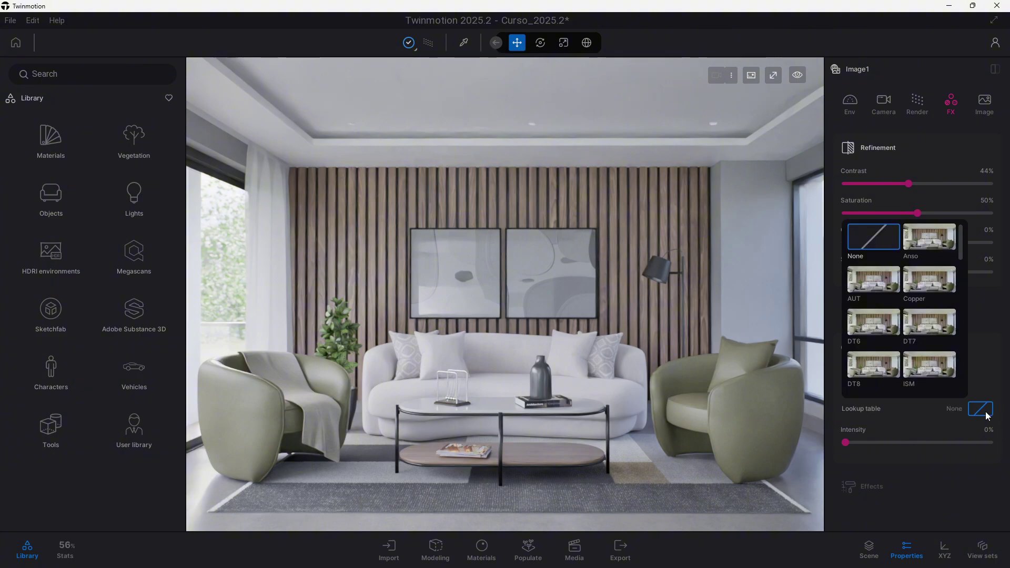
click(941, 245)
drag(846, 442, 990, 443)
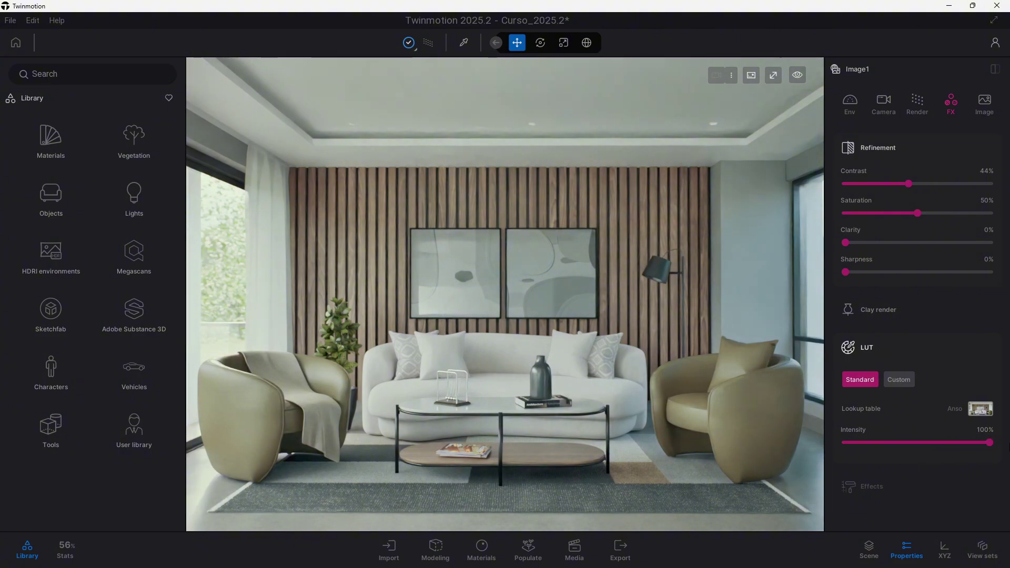
Try the Copper lookup table on the image, followed by AUT
click(980, 410)
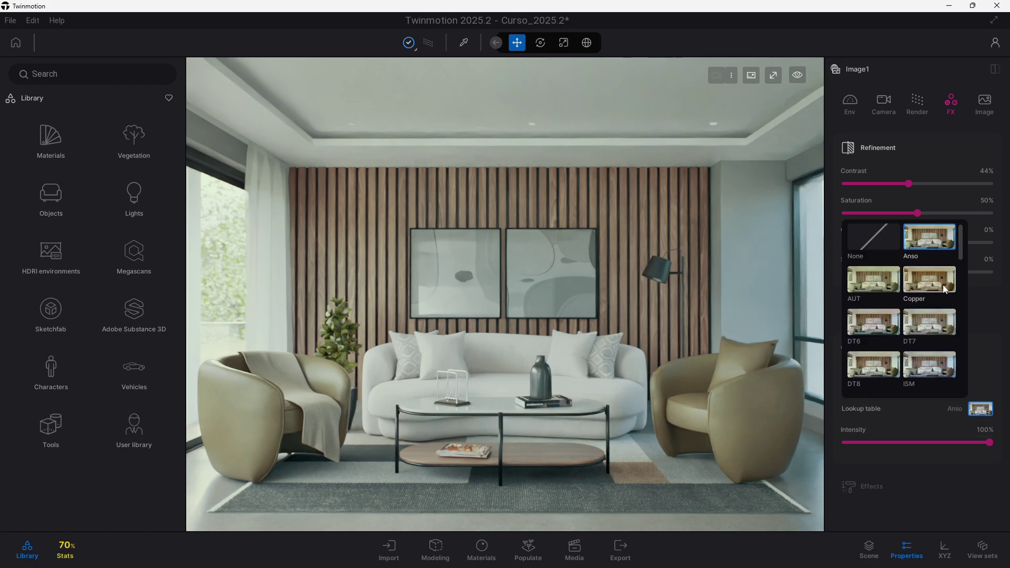
click(943, 285)
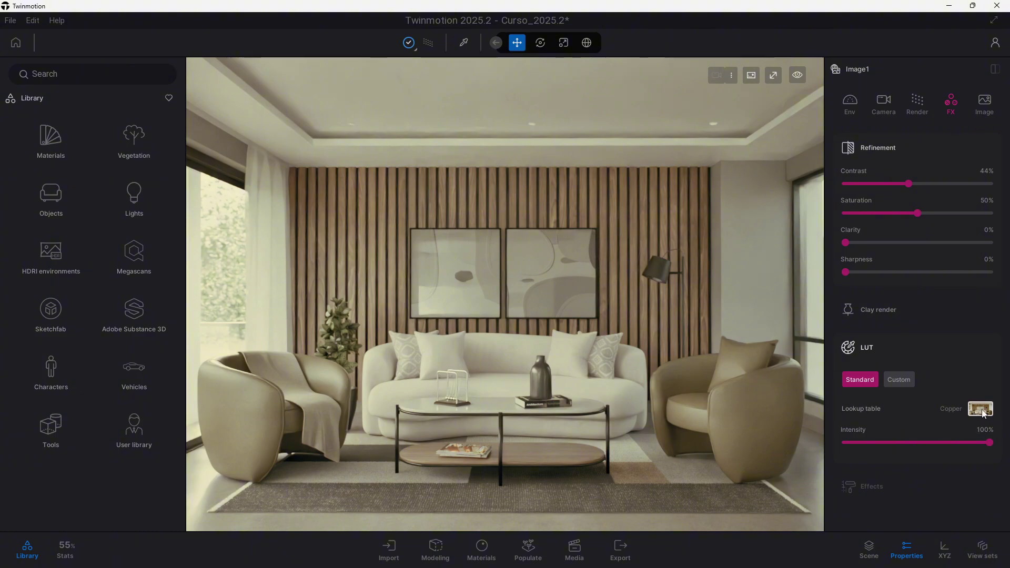
click(982, 410)
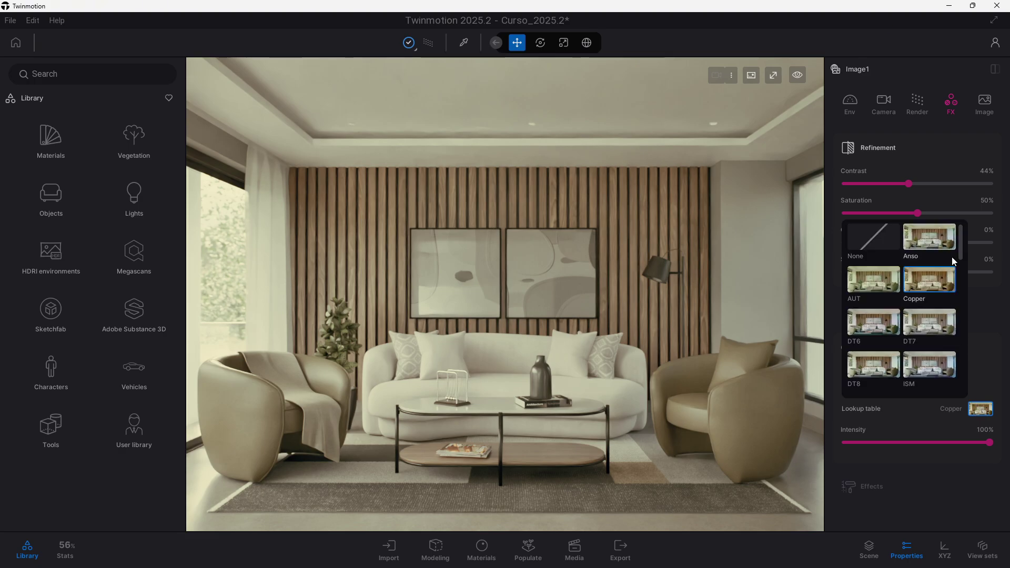
click(880, 277)
Try the Beauty 2 lookup table and vary its intensity from 65% to 100% and down to 0%
drag(960, 246, 969, 270)
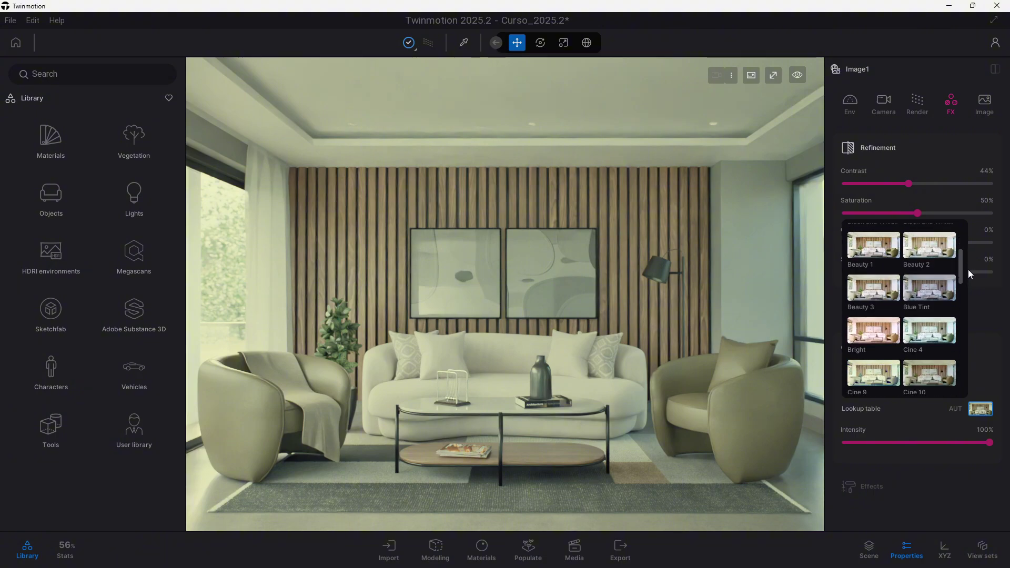
click(946, 254)
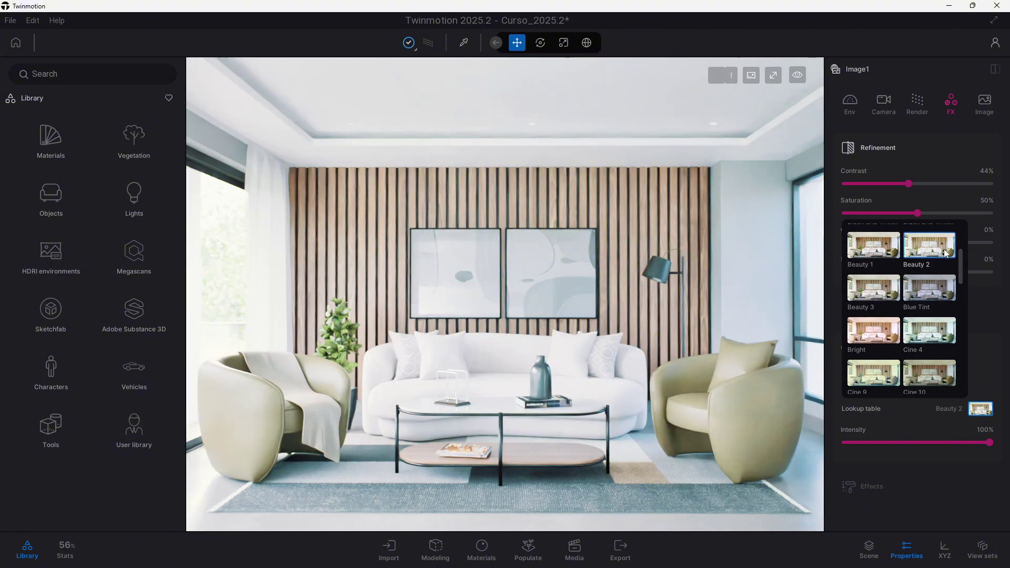
click(939, 441)
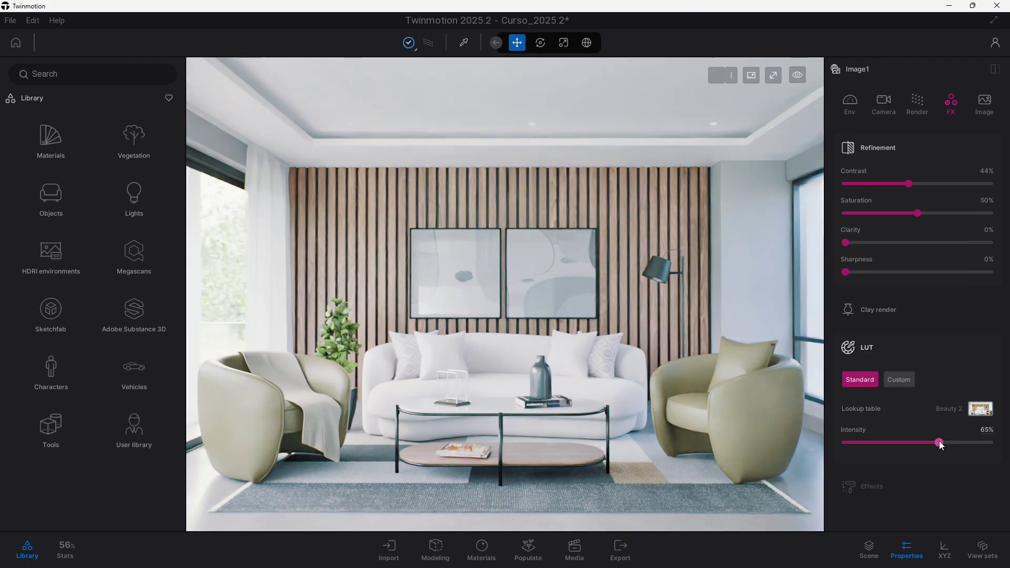
drag(940, 441, 989, 443)
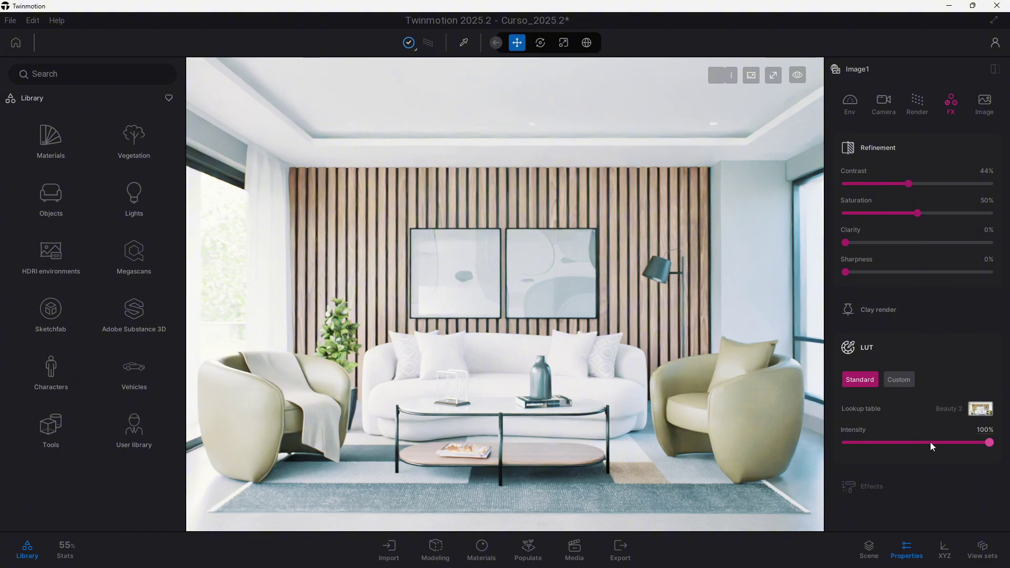
mouse_move(976, 438)
mouse_down()
mouse_move(838, 445)
mouse_move(992, 442)
mouse_up()
drag(977, 444, 795, 454)
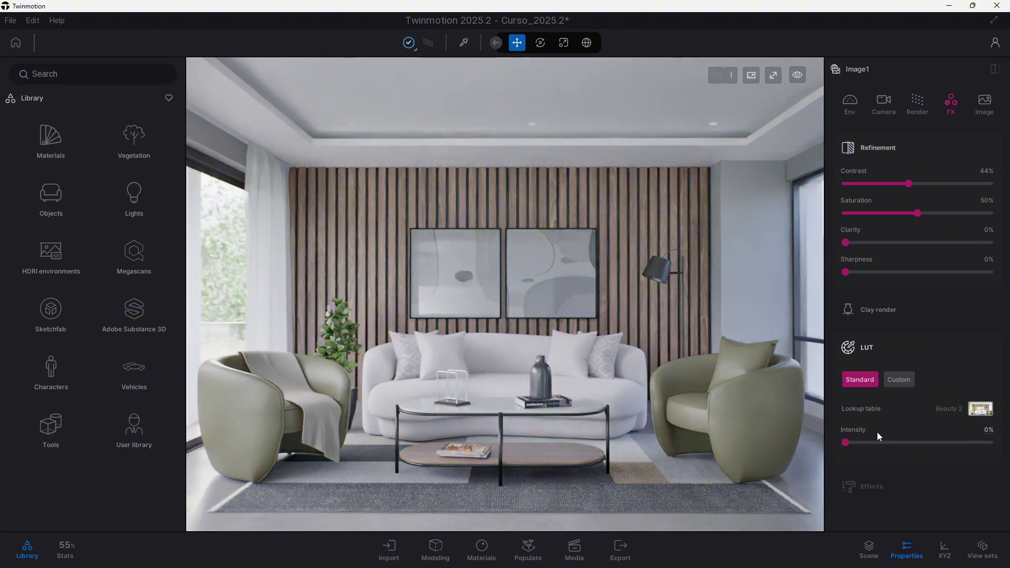
Apply the Anso lookup table to the image and reduce its intensity to 35%
click(981, 409)
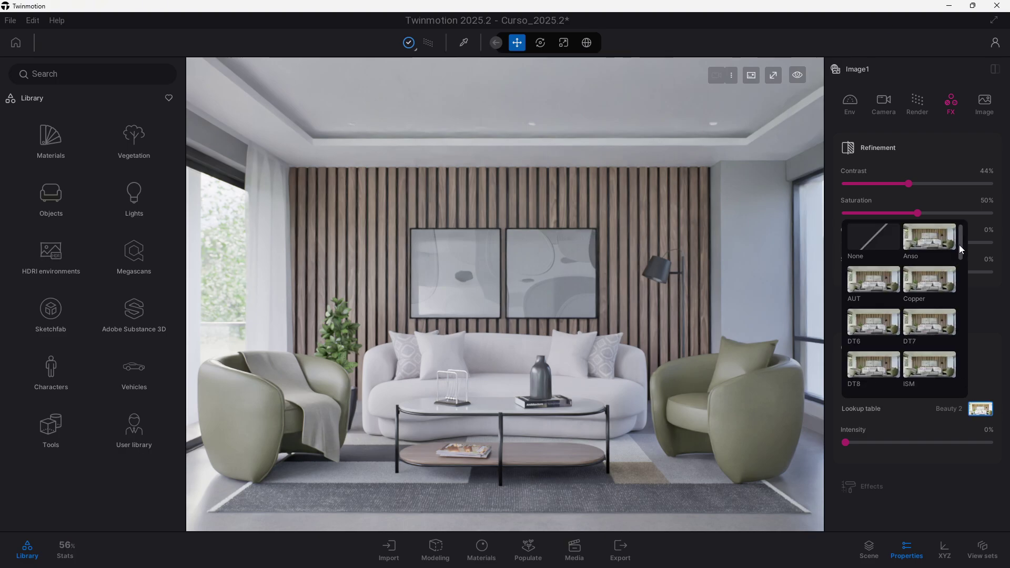
drag(959, 245, 962, 278)
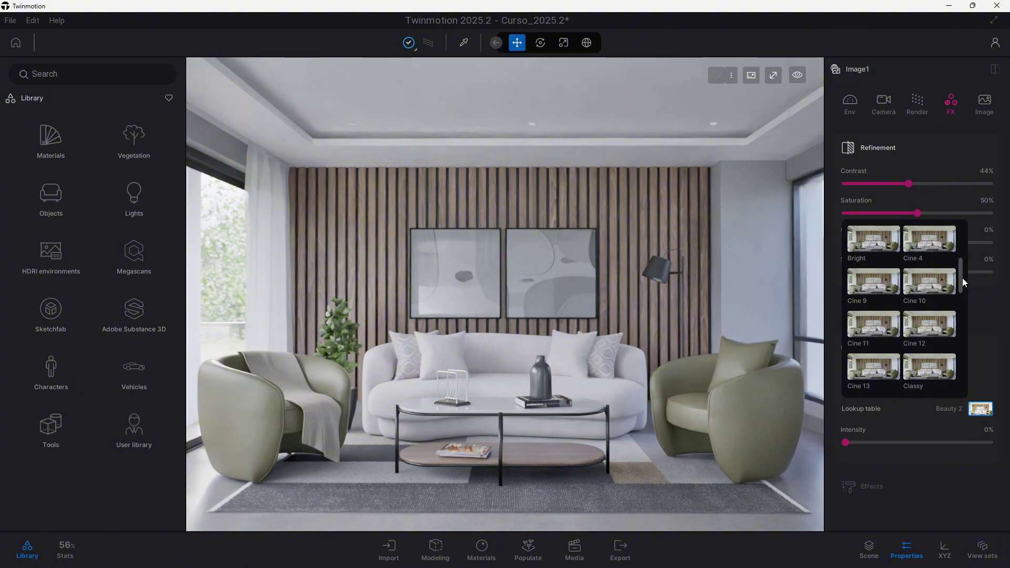
drag(962, 278, 962, 244)
click(937, 244)
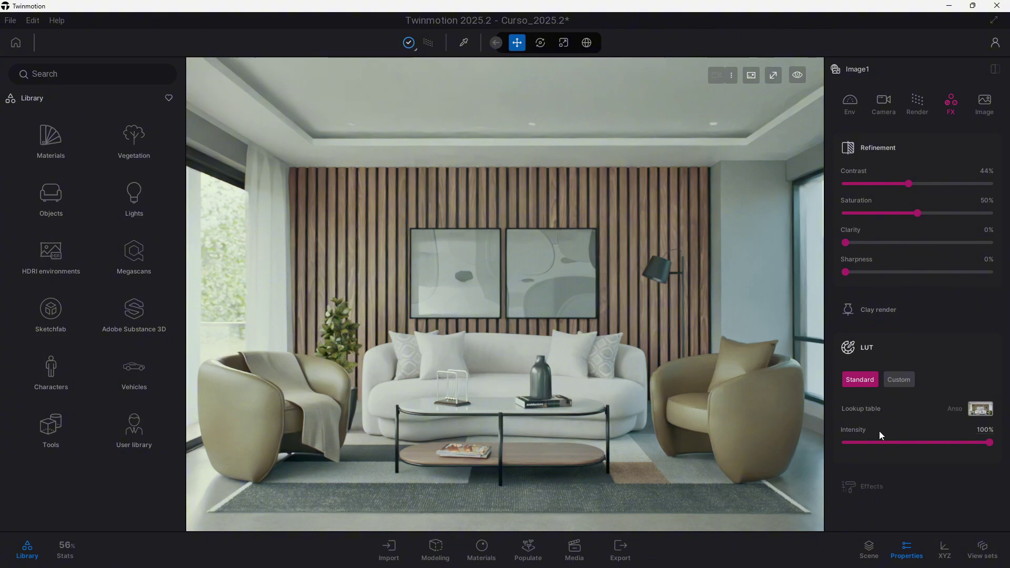
mouse_move(990, 443)
mouse_down()
mouse_move(834, 444)
mouse_move(1003, 448)
mouse_up()
drag(990, 442, 926, 442)
drag(926, 443, 897, 443)
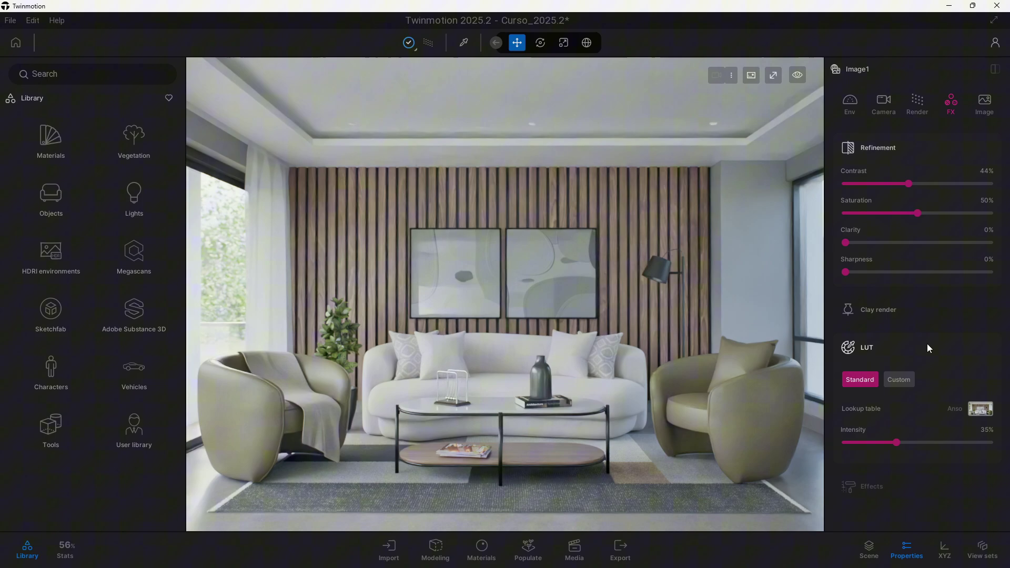
Look through the lookup tables without choosing another and lower the LUT intensity to 0%
click(987, 410)
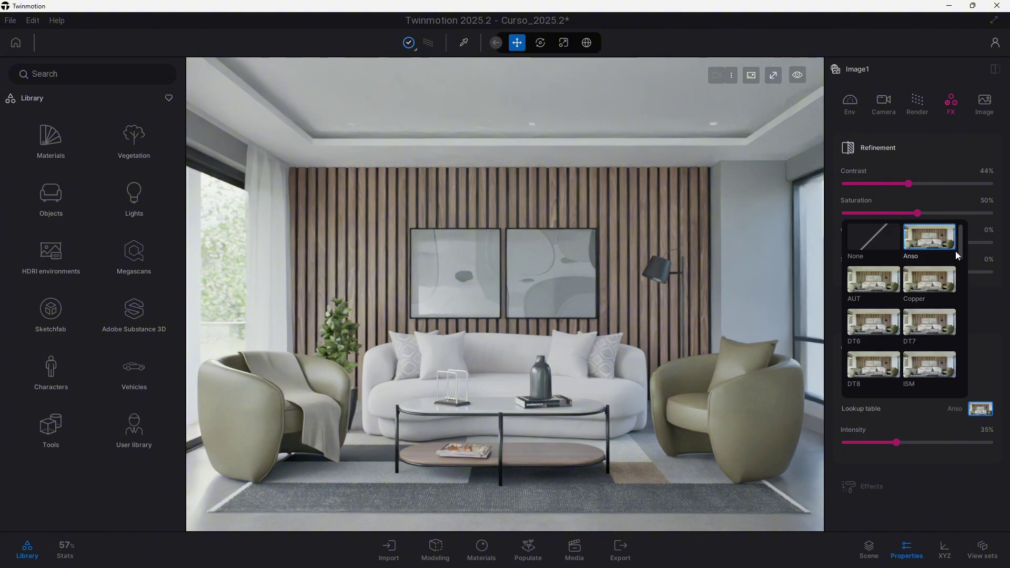
drag(962, 248, 962, 283)
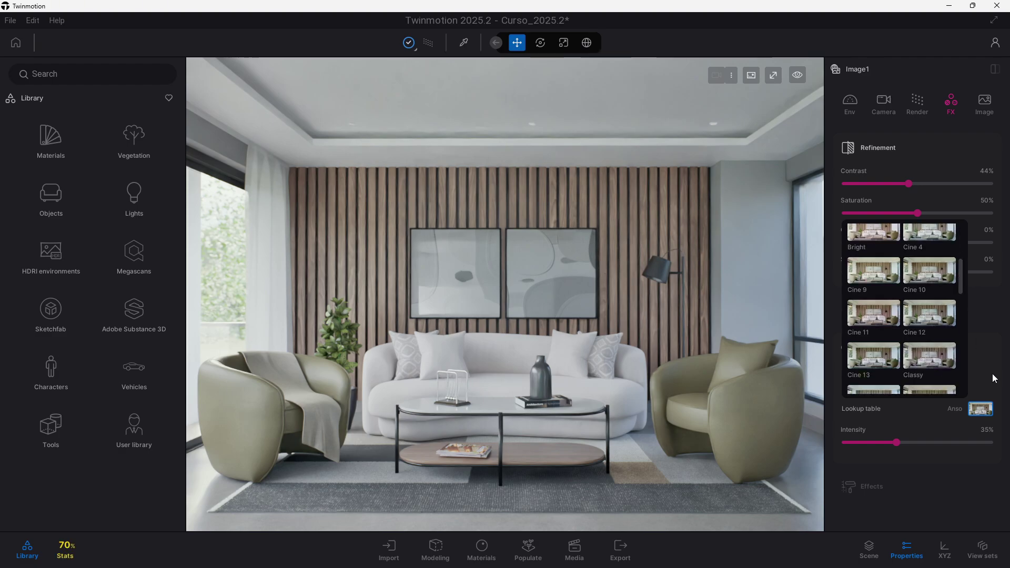
click(834, 462)
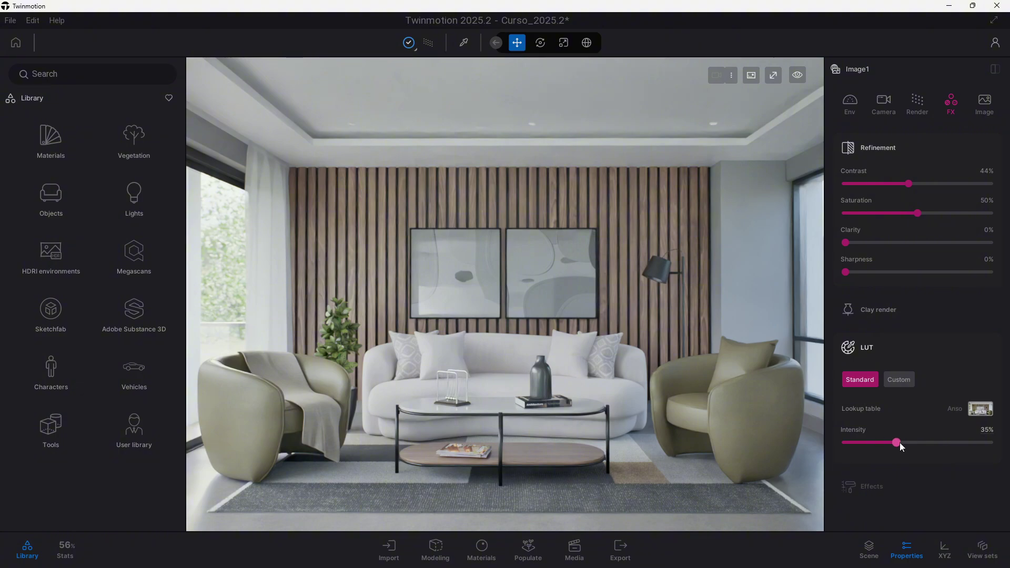
drag(900, 443, 804, 418)
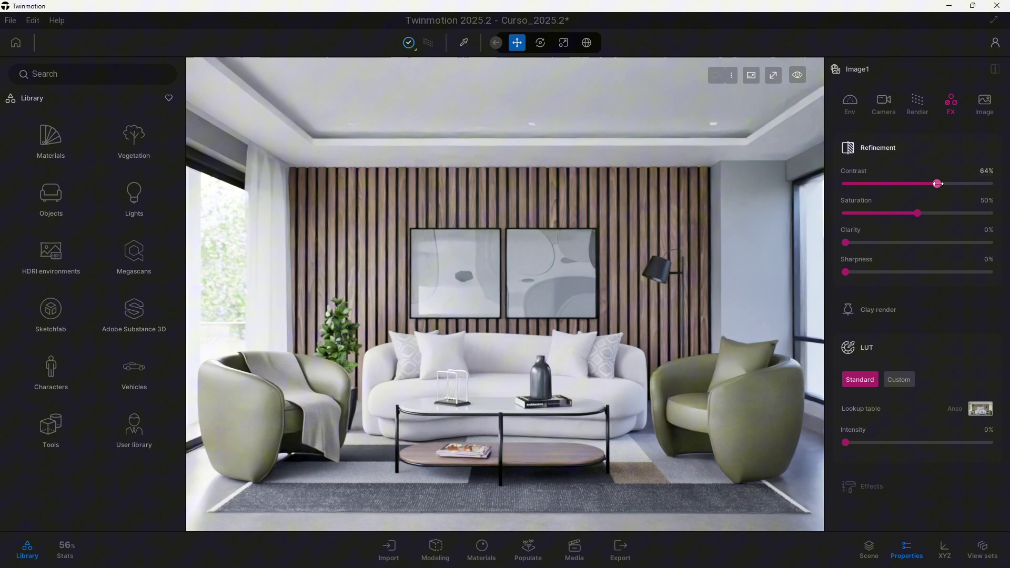
Set the image's contrast to 59% and its clarity to 6%
drag(914, 187, 931, 184)
mouse_move(846, 242)
mouse_down()
mouse_move(923, 242)
mouse_move(855, 243)
mouse_up()
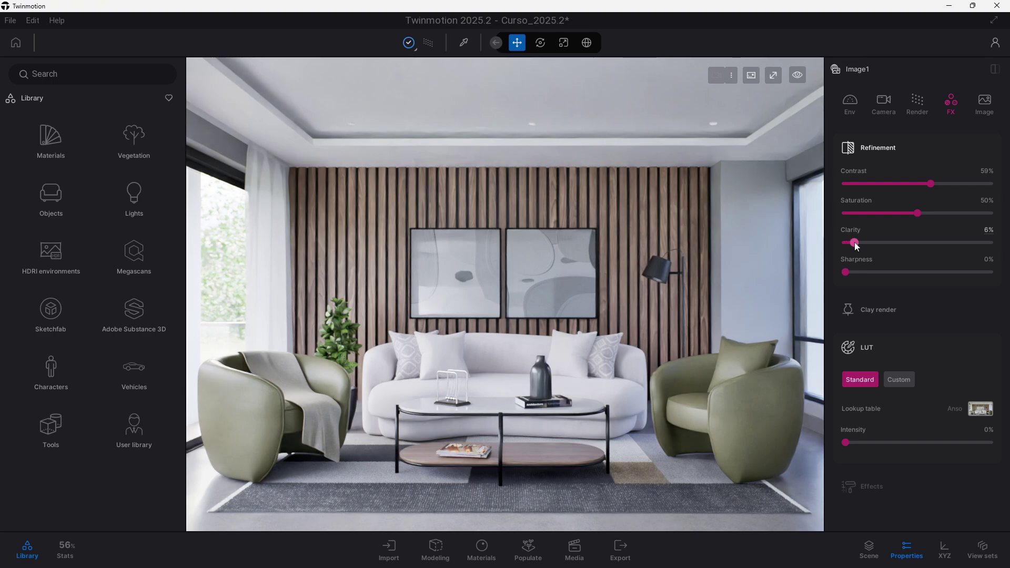
Adjust the camera's local exposure to 0.42 for highlights and 0.63 for shadows
click(887, 108)
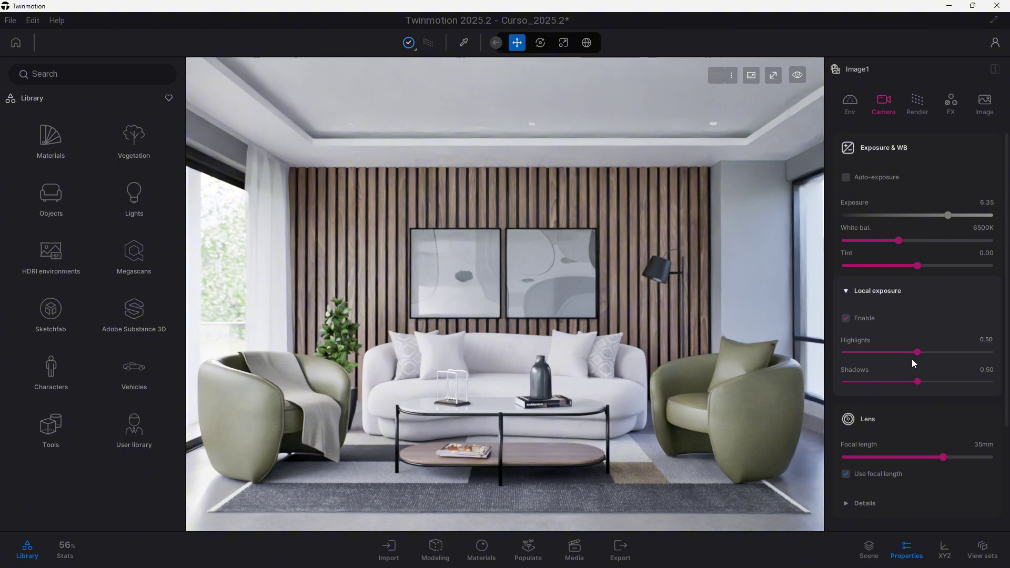
click(866, 320)
click(865, 319)
mouse_move(918, 352)
mouse_down()
mouse_move(877, 350)
mouse_move(906, 352)
mouse_up()
click(919, 382)
mouse_move(921, 387)
mouse_down()
mouse_move(979, 384)
mouse_move(940, 391)
mouse_up()
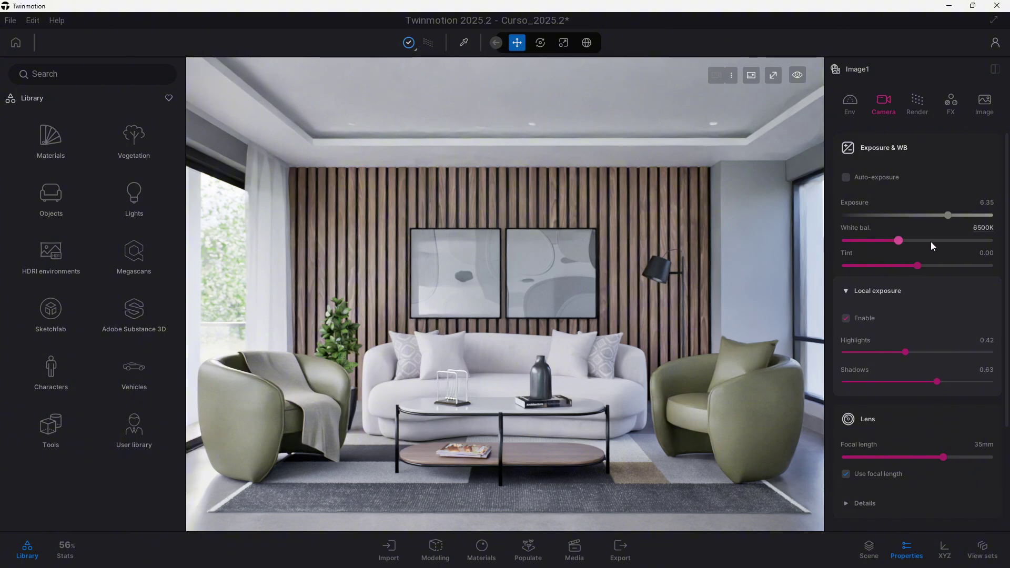
Set the image's saturation to 51%
click(947, 108)
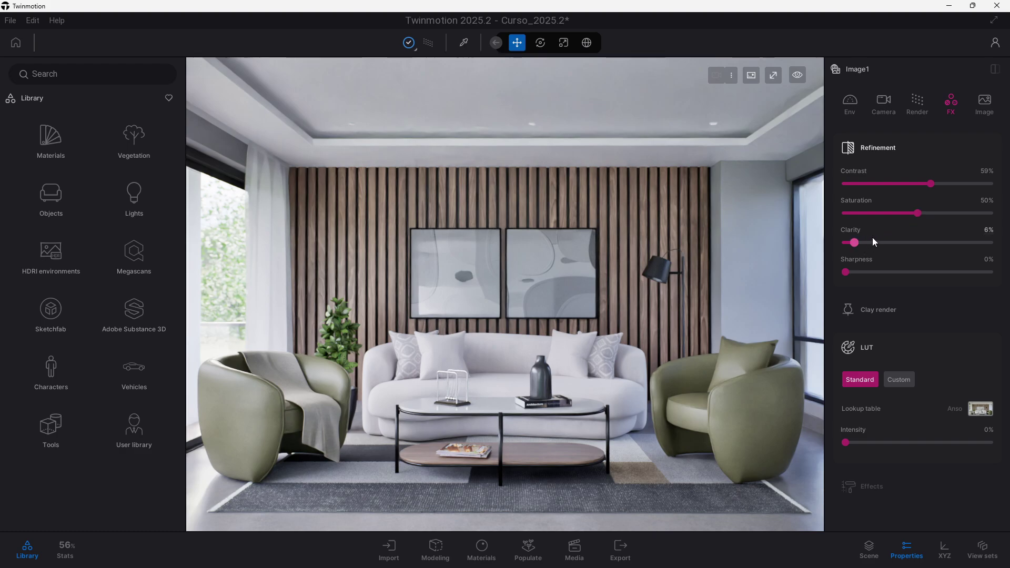
click(920, 213)
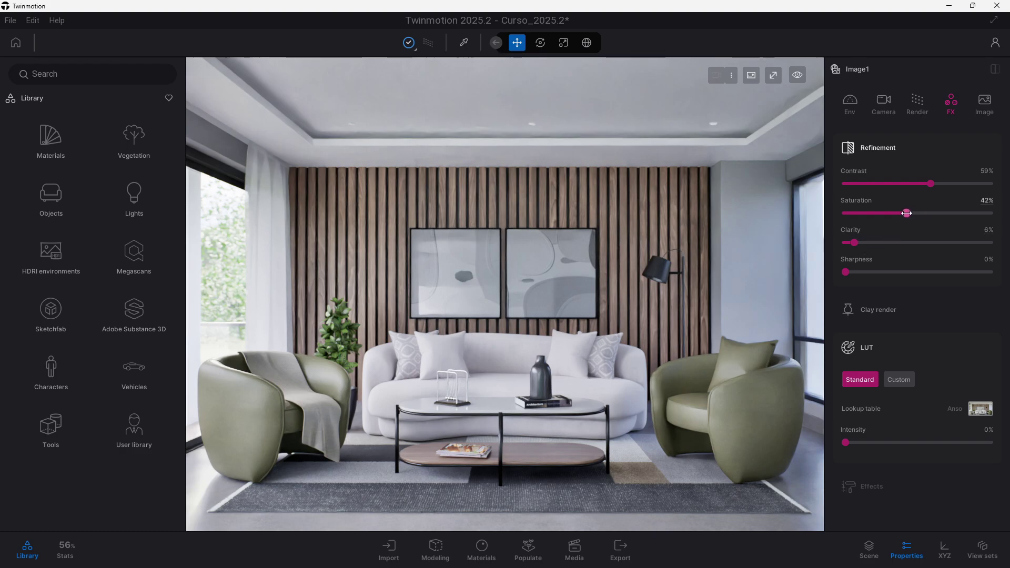
Try shifting the camera's white balance and tint, and reset the tint to 0 and the white balance to 6500K
click(885, 105)
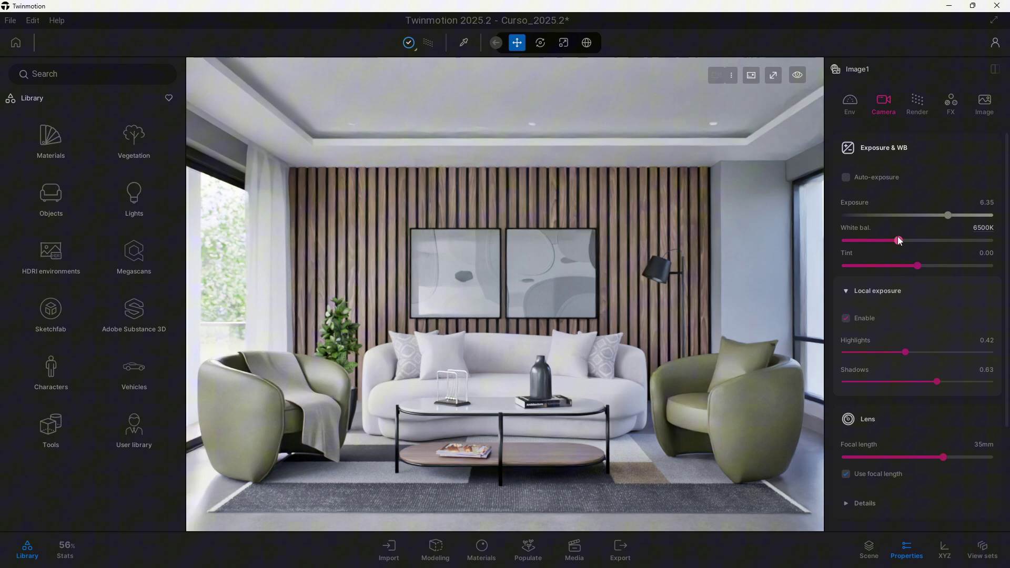
drag(898, 239, 908, 266)
click(983, 253)
text(0)
key(Return)
click(979, 230)
text(6500)
key(Return)
Set the Anso lookup table's intensity to 41%
click(946, 95)
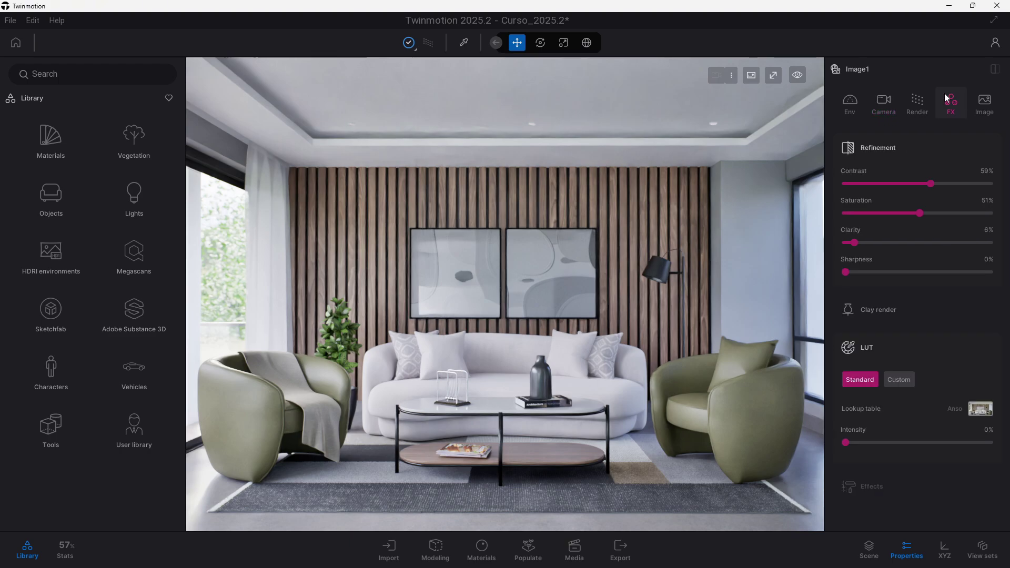
mouse_move(895, 438)
mouse_down()
mouse_move(919, 438)
mouse_move(889, 440)
mouse_move(904, 440)
mouse_up()
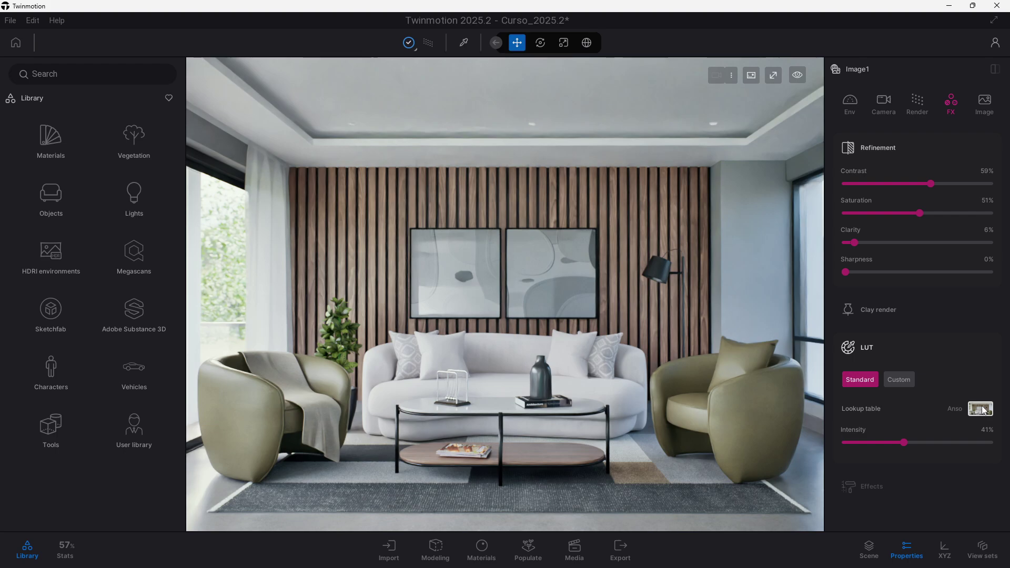
Review the camera and image settings and switch the LUT from standard to custom
click(887, 100)
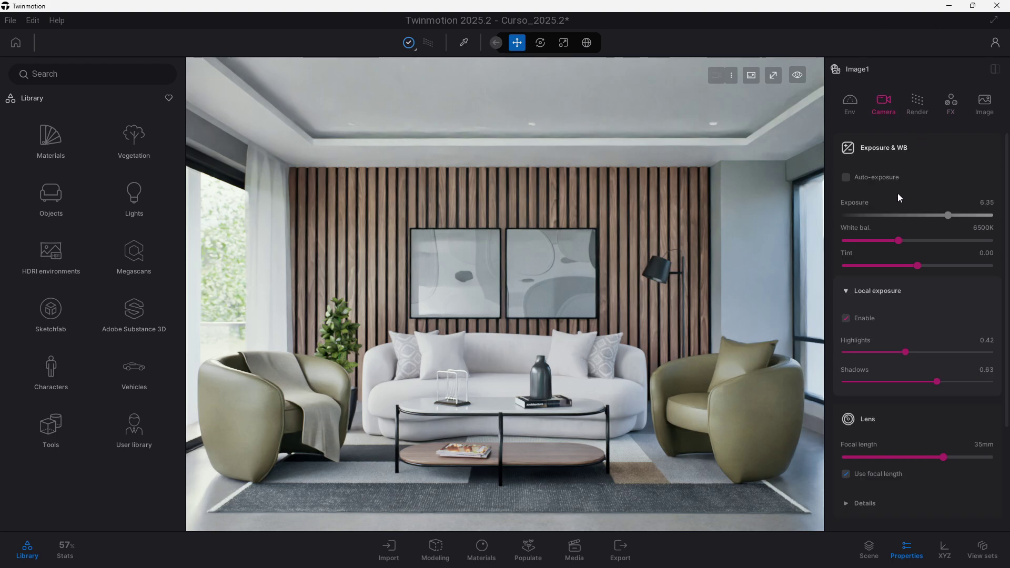
click(985, 103)
click(962, 115)
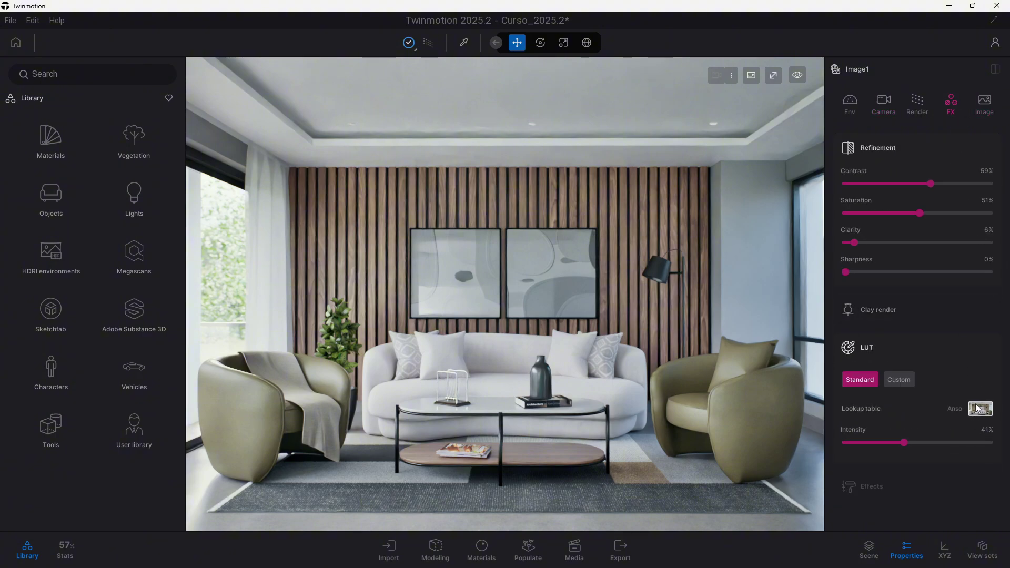
click(909, 382)
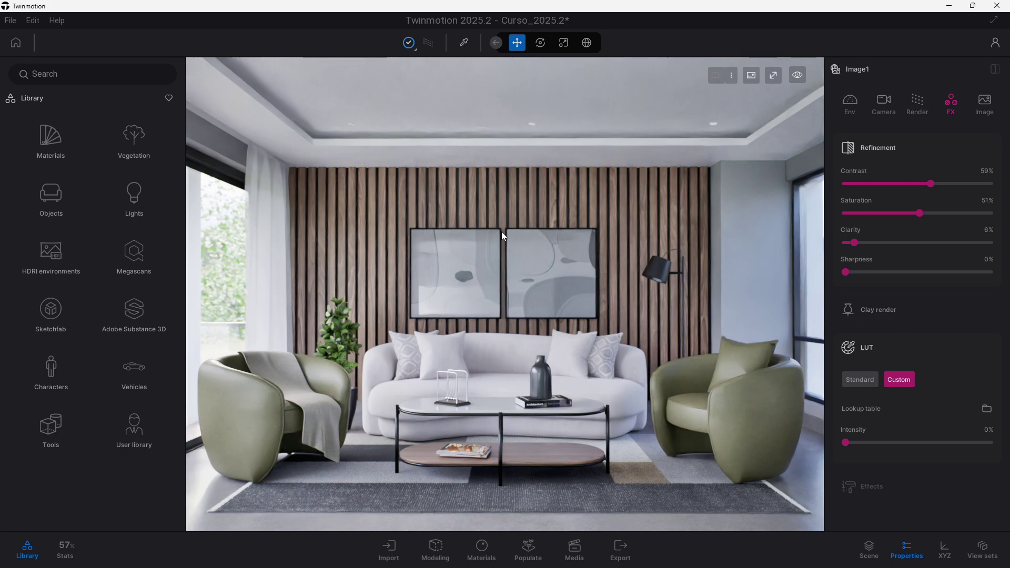
Switch to the web browser's Google results and highlight the search query "luts for archviz"
key(super)
click(97, 554)
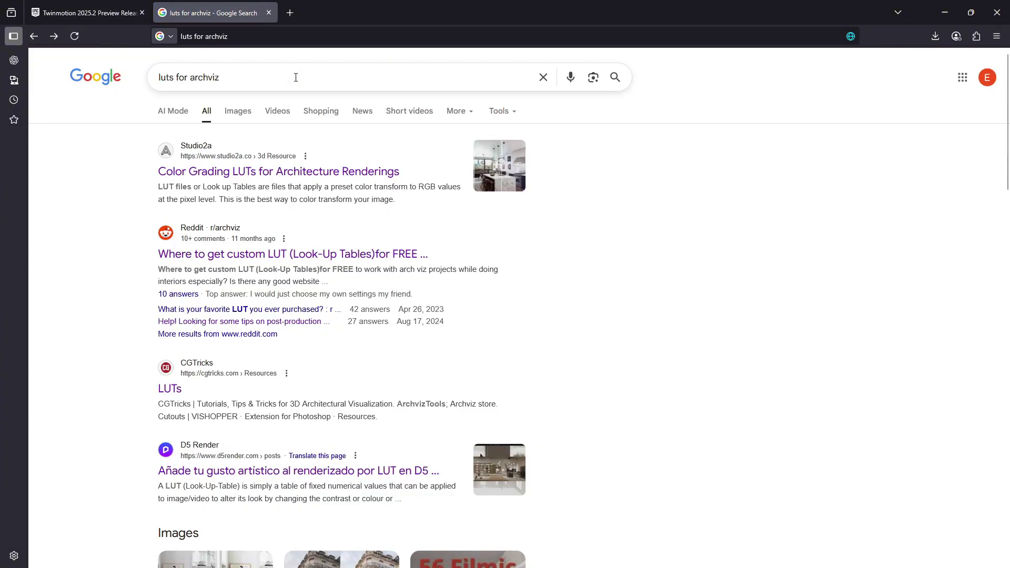
drag(234, 73, 158, 77)
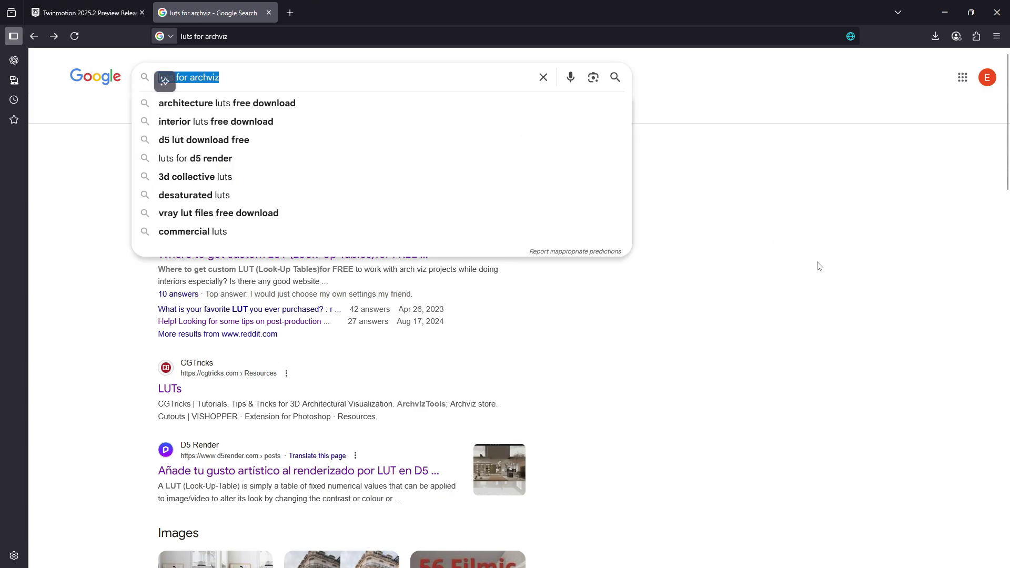
Open Studio2a's color grading LUTs article and follow its Rocket Stock link to the free LUTs download section
click(799, 271)
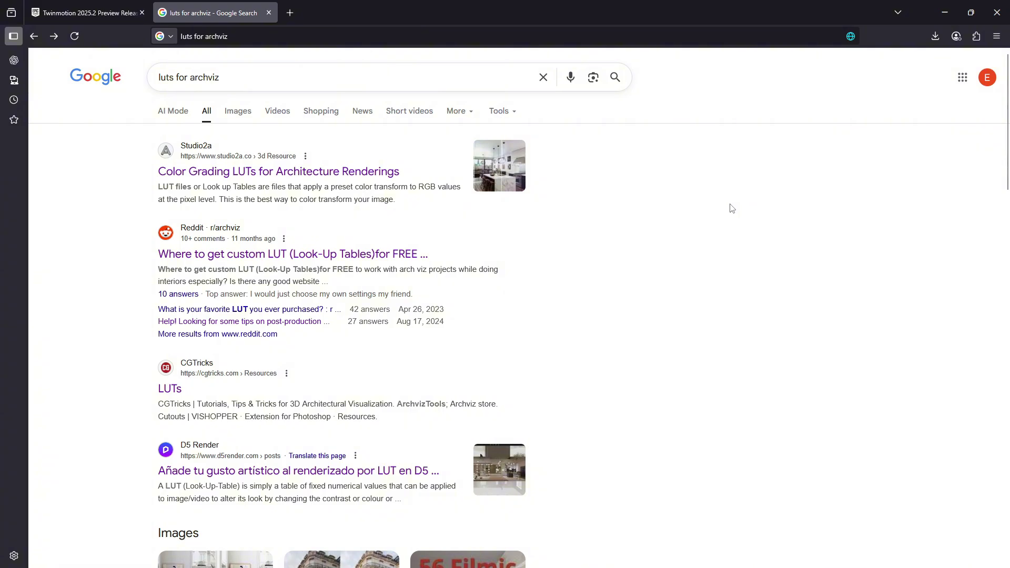
click(322, 174)
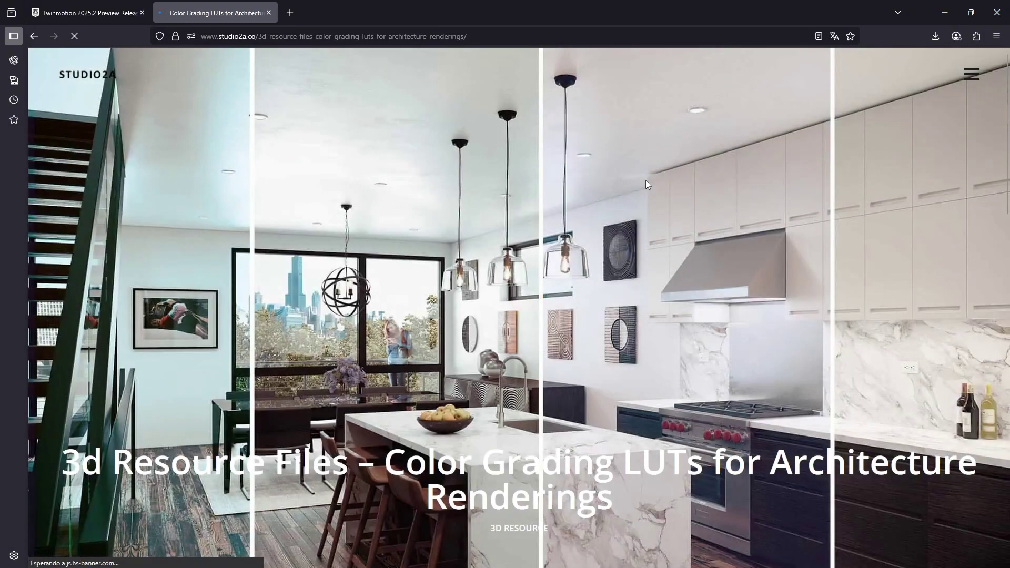
scroll(474, 153, down, 10)
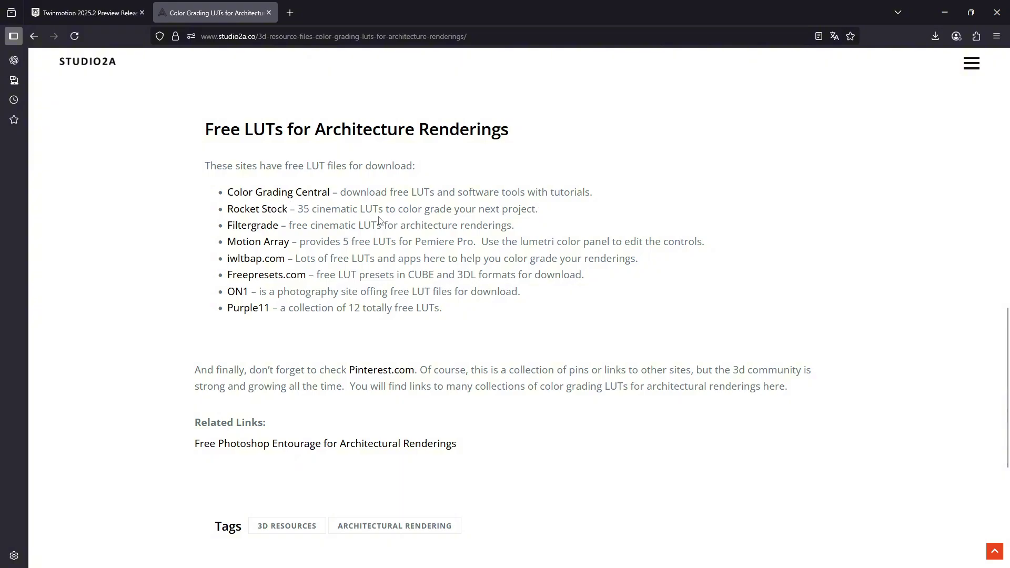
click(250, 210)
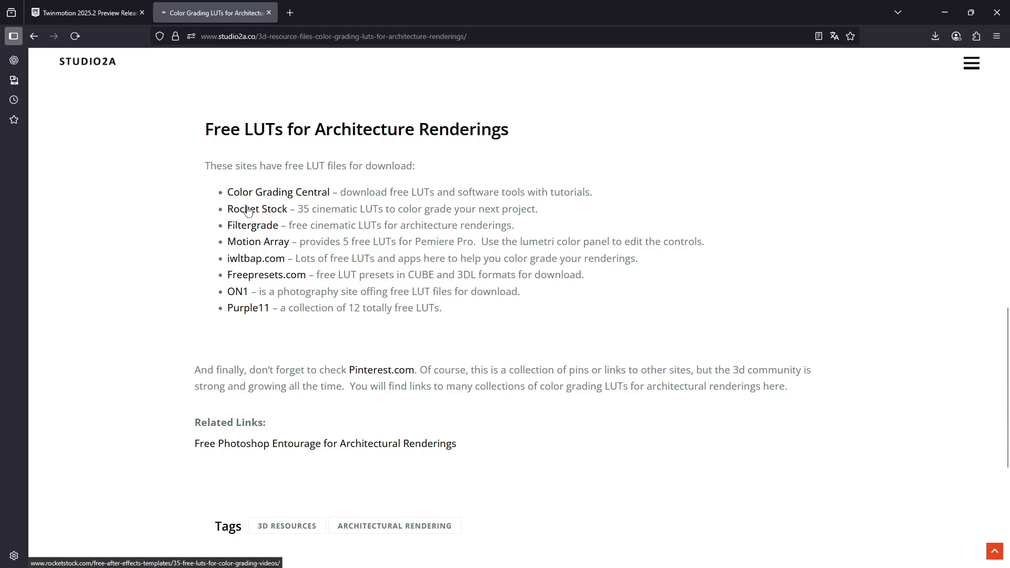
scroll(583, 239, down, 4)
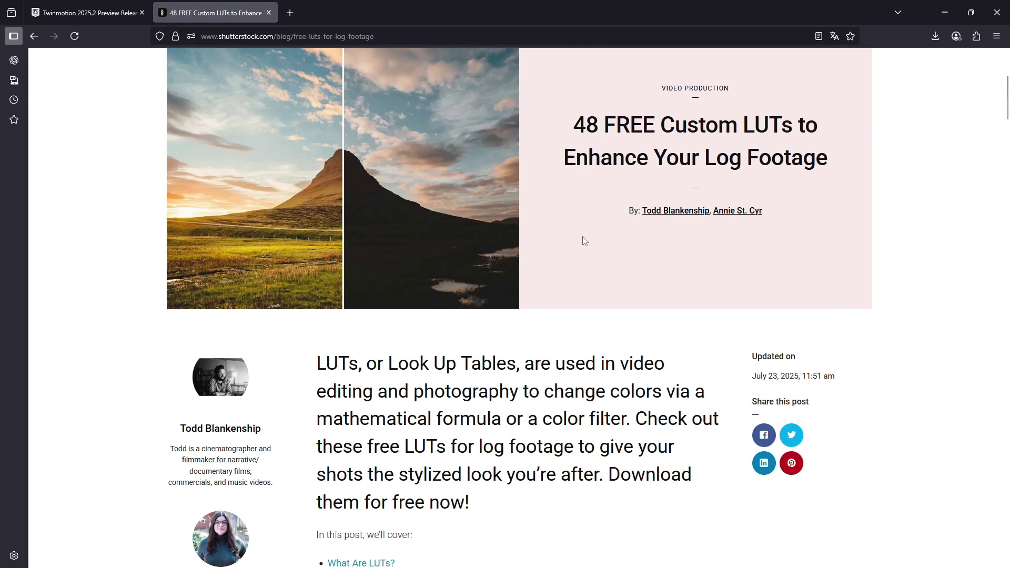
scroll(583, 237, down, 15)
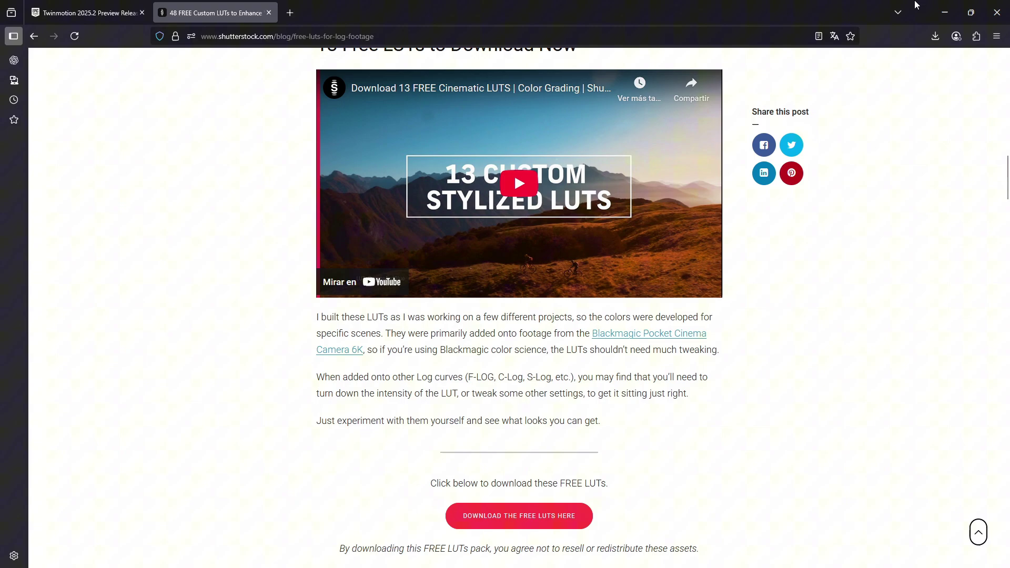
Switch back to Twinmotion and load Waves.cube as the custom lookup table at 30% intensity
click(944, 10)
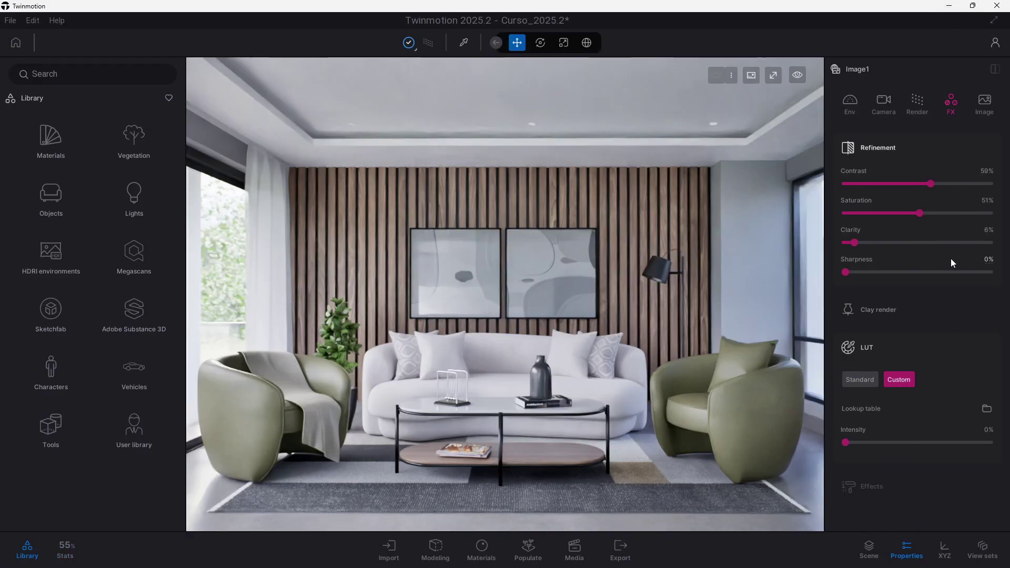
click(988, 409)
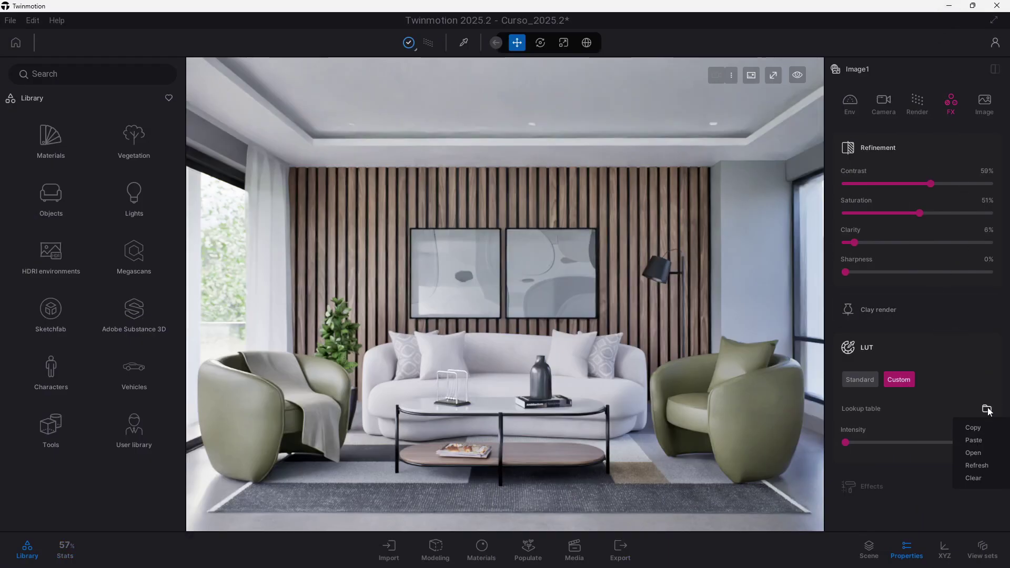
click(973, 453)
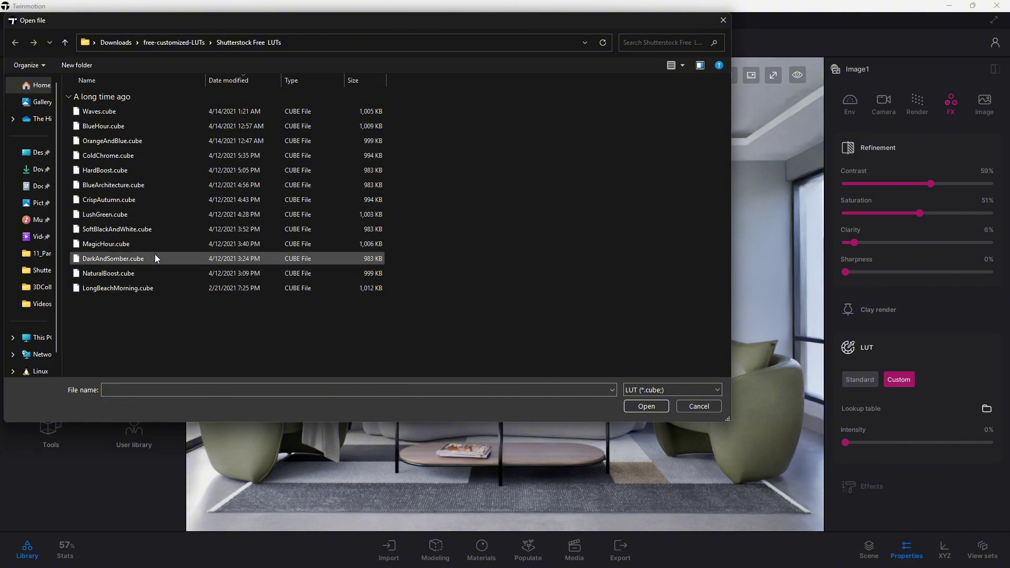
double_click(91, 111)
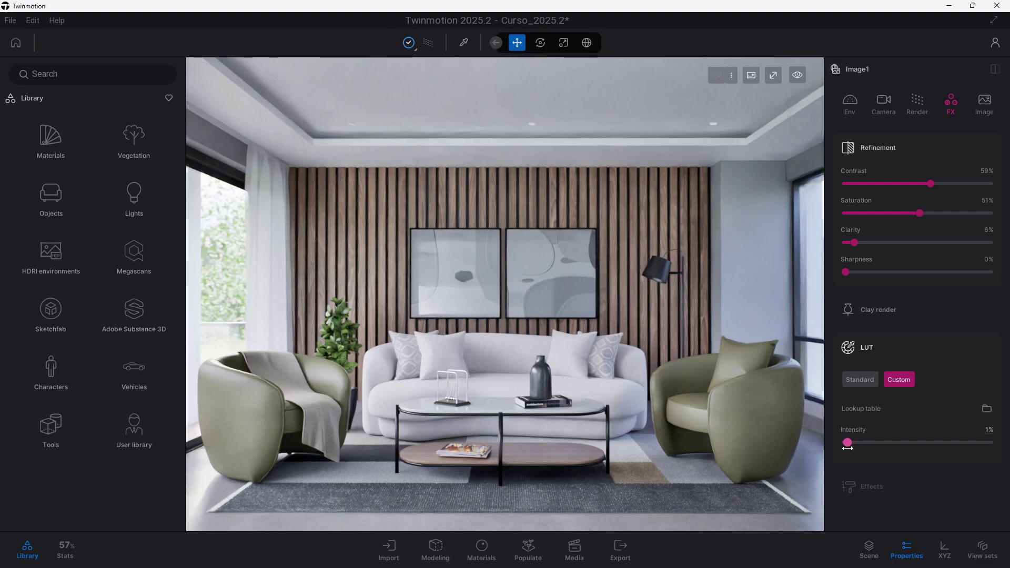
drag(846, 442, 1006, 436)
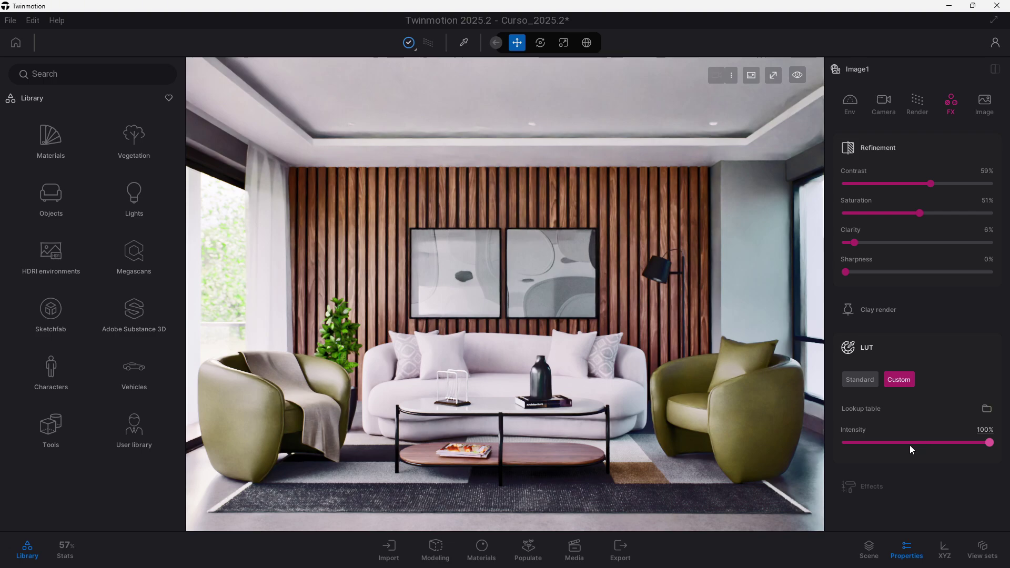
drag(910, 446, 890, 450)
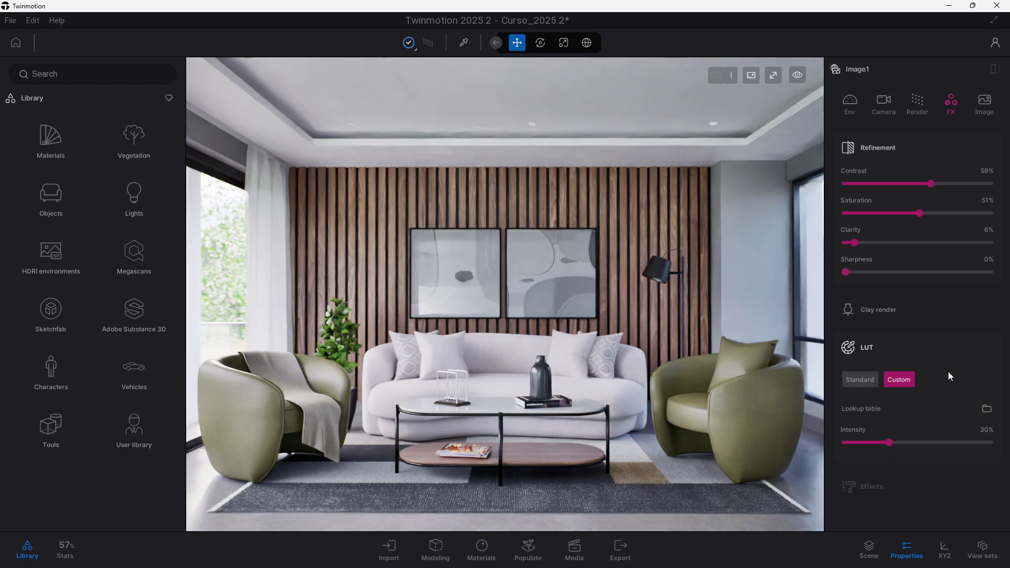
Replace the custom lookup table with MagicHour.cube and set its intensity to 38%
click(986, 409)
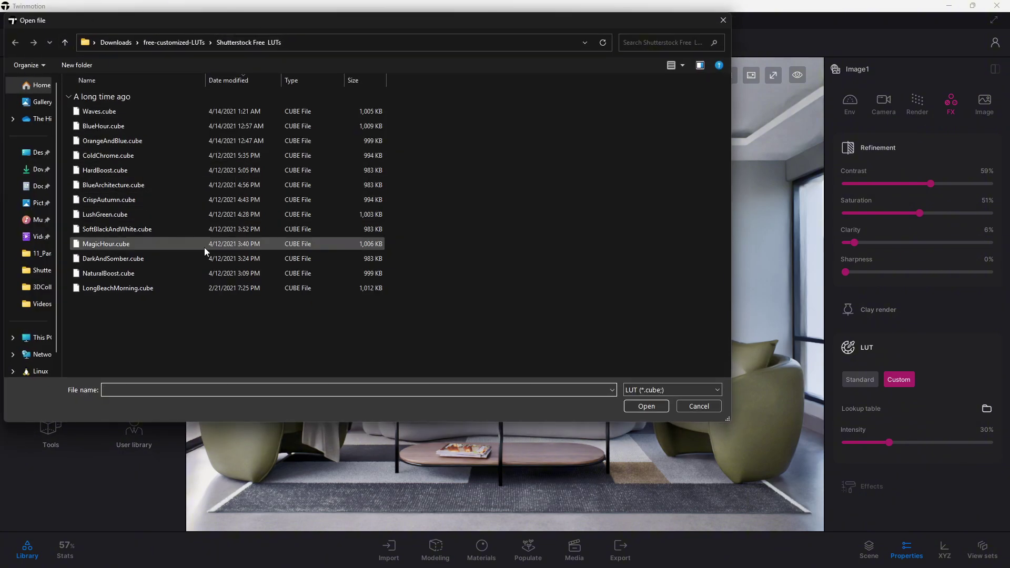
click(129, 243)
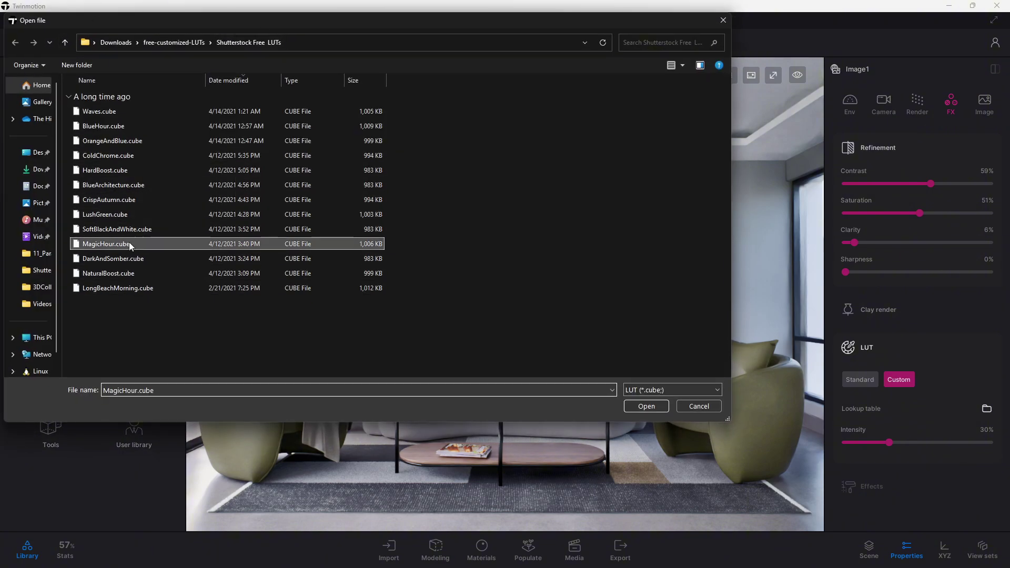
double_click(128, 243)
mouse_move(890, 443)
mouse_down()
mouse_move(917, 442)
mouse_move(900, 443)
mouse_up()
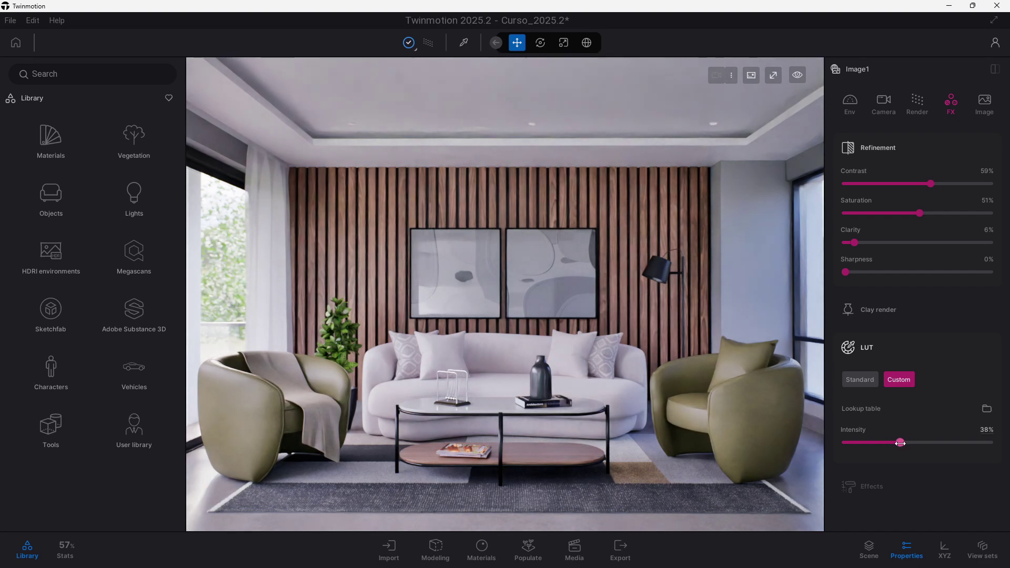
Load ColdChrome.cube as the custom lookup table and set its intensity to 30%
click(987, 409)
click(977, 454)
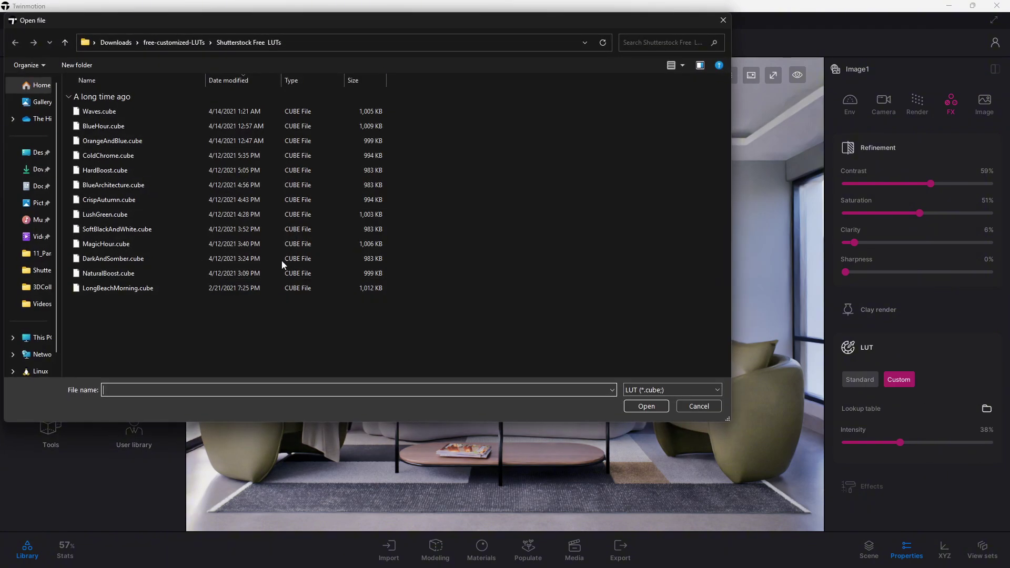
double_click(155, 160)
mouse_move(901, 443)
mouse_down()
mouse_move(973, 443)
mouse_move(847, 443)
mouse_move(890, 442)
mouse_up()
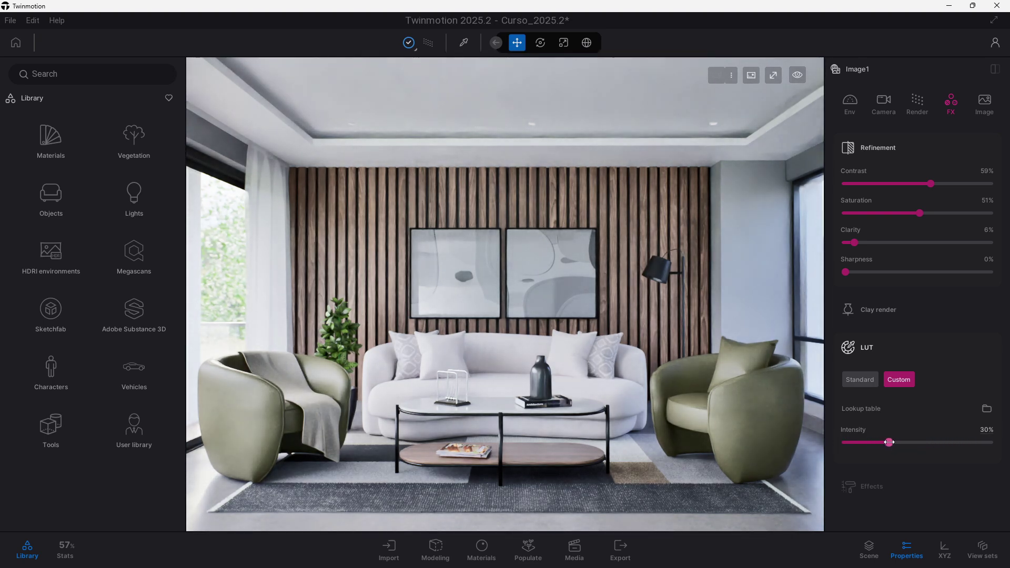
Set the image's contrast to 50% and lower the camera's local exposure shadows
click(983, 171)
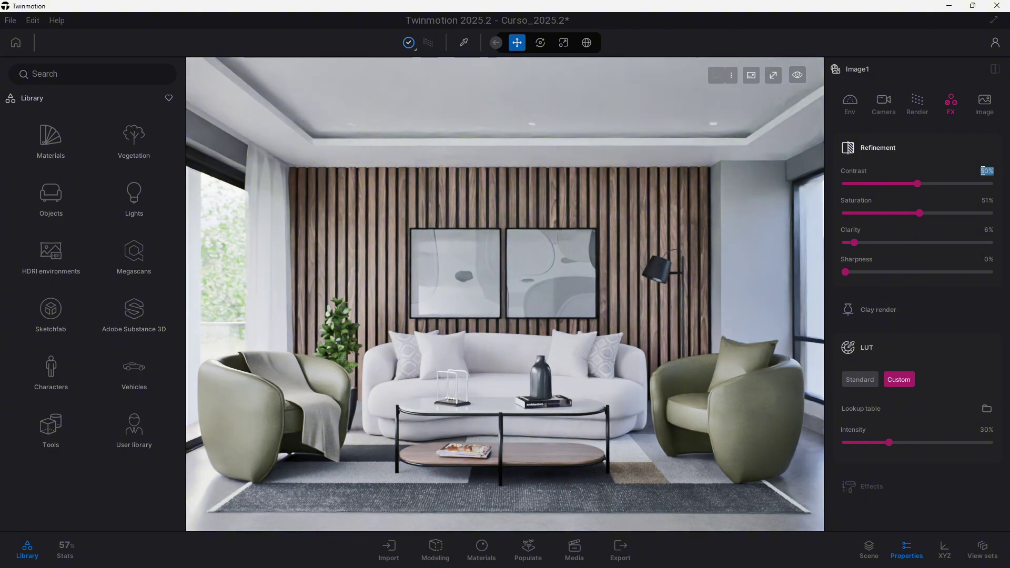
click(882, 101)
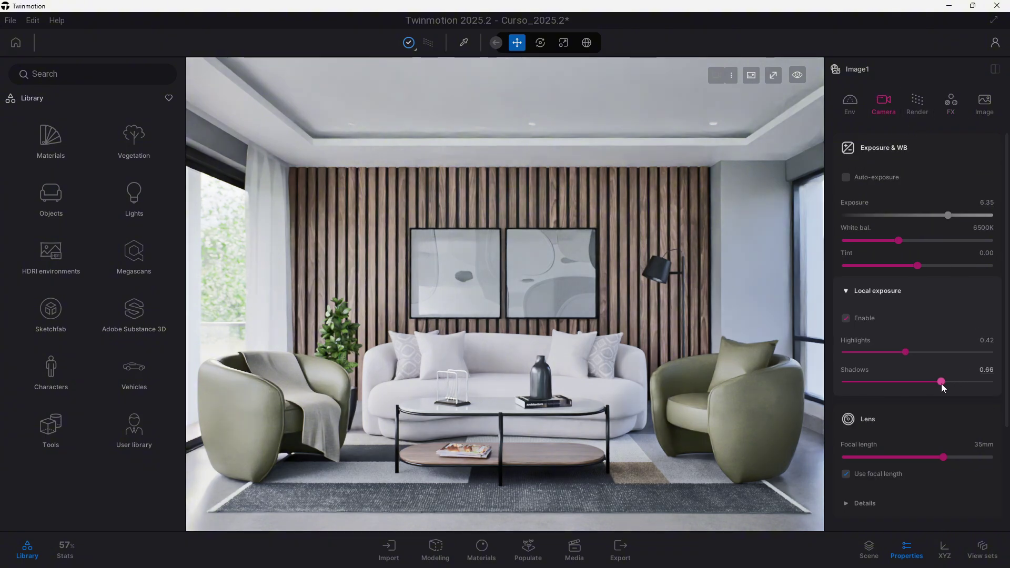
drag(938, 382, 919, 381)
Raise the ColdChrome lookup table's intensity to 50%
click(924, 98)
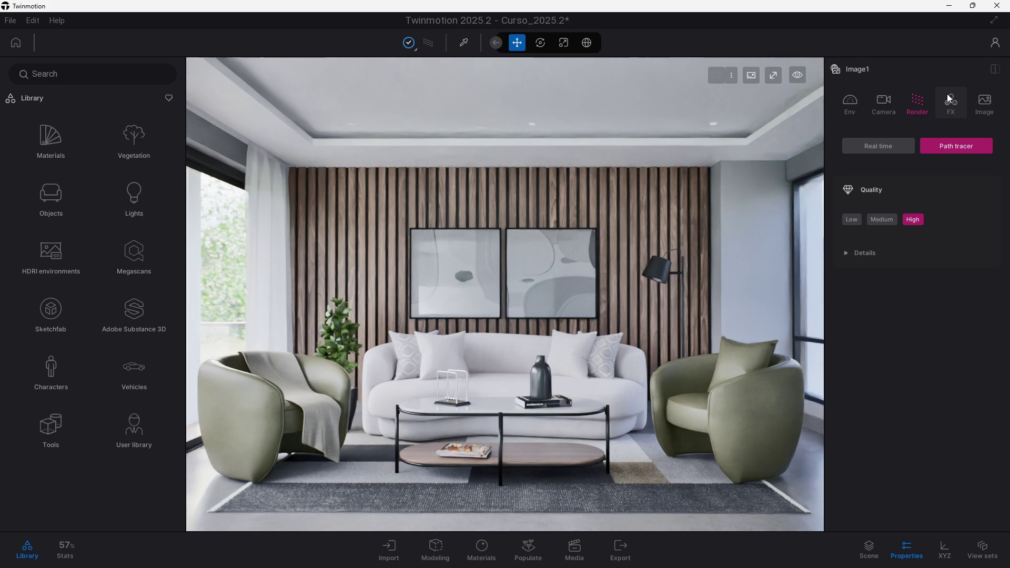
click(950, 100)
drag(894, 441, 918, 443)
Load Waves.cube as the custom lookup table again and set its intensity to 27%
click(986, 409)
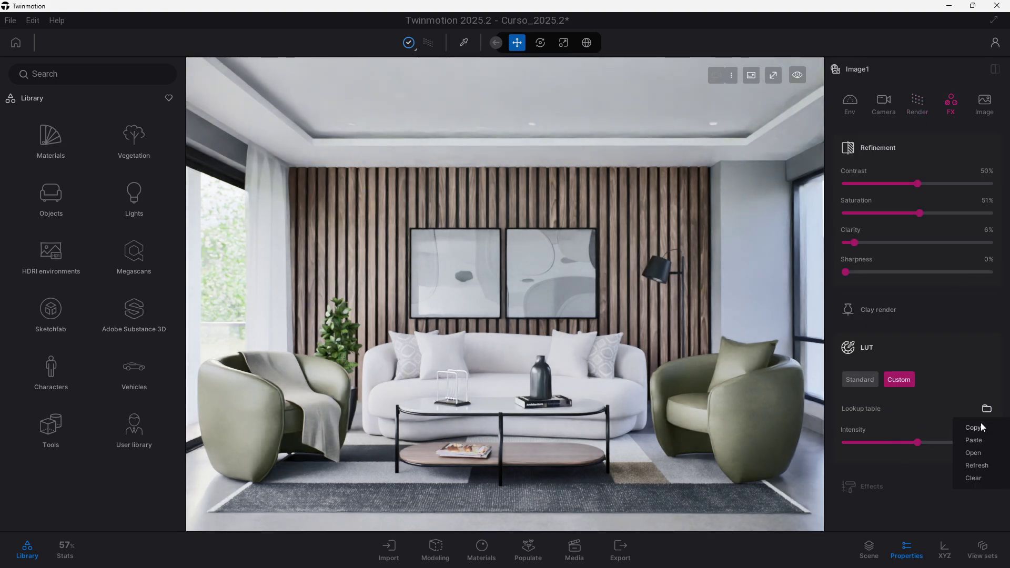
click(974, 453)
double_click(118, 113)
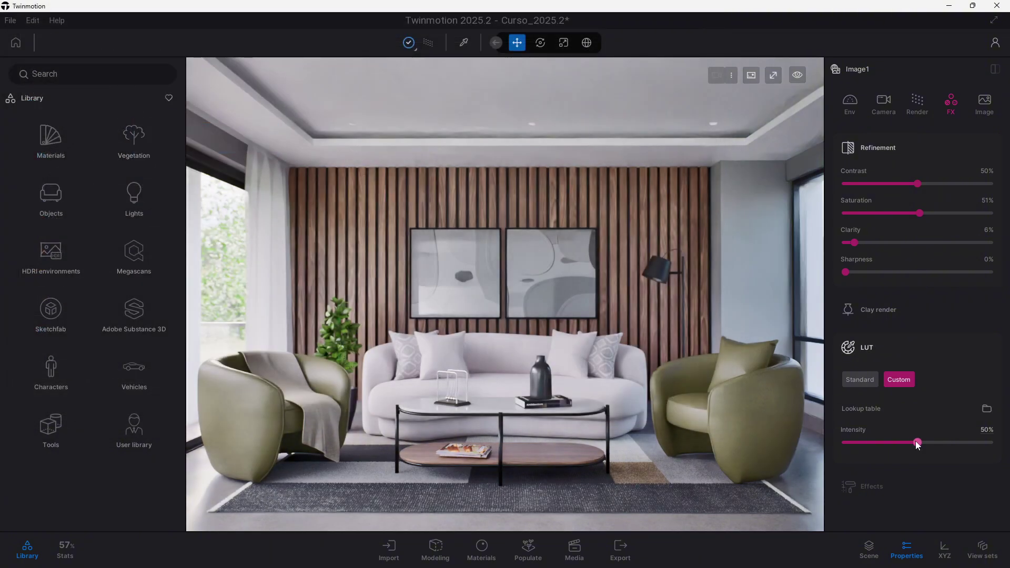
drag(917, 442, 884, 444)
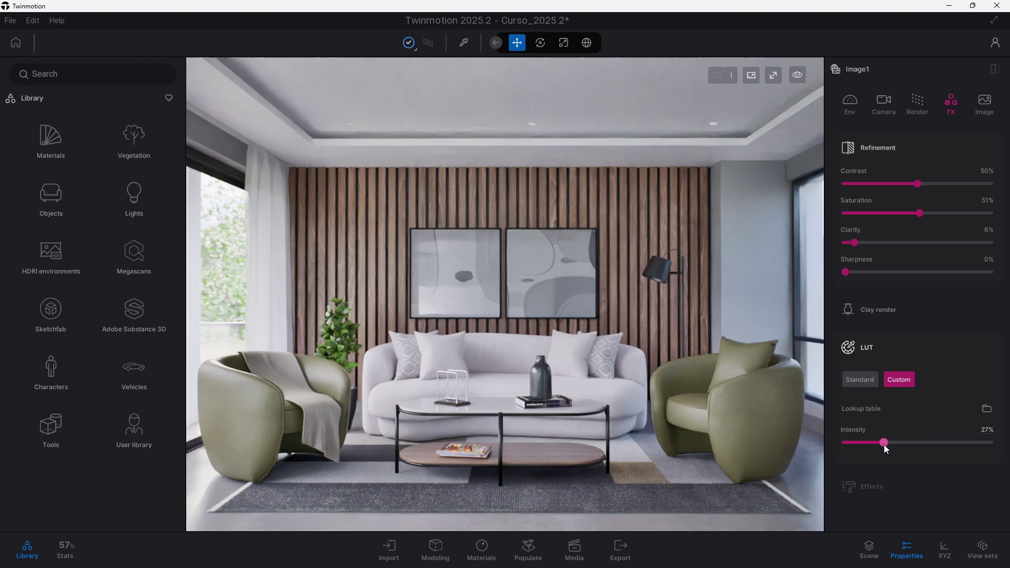